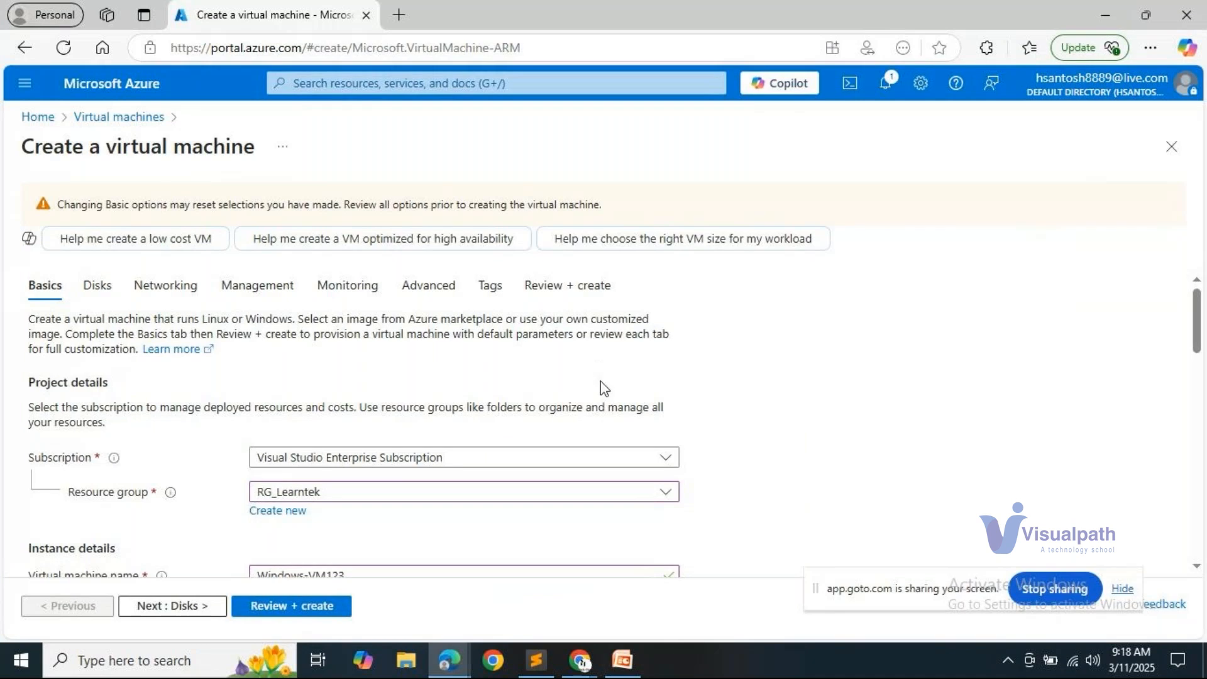
Step: Switch to the PowerPoint presentation, view the Azure Administration Overview slide, and return to the Azure portal in the browser
left_click(620, 659)
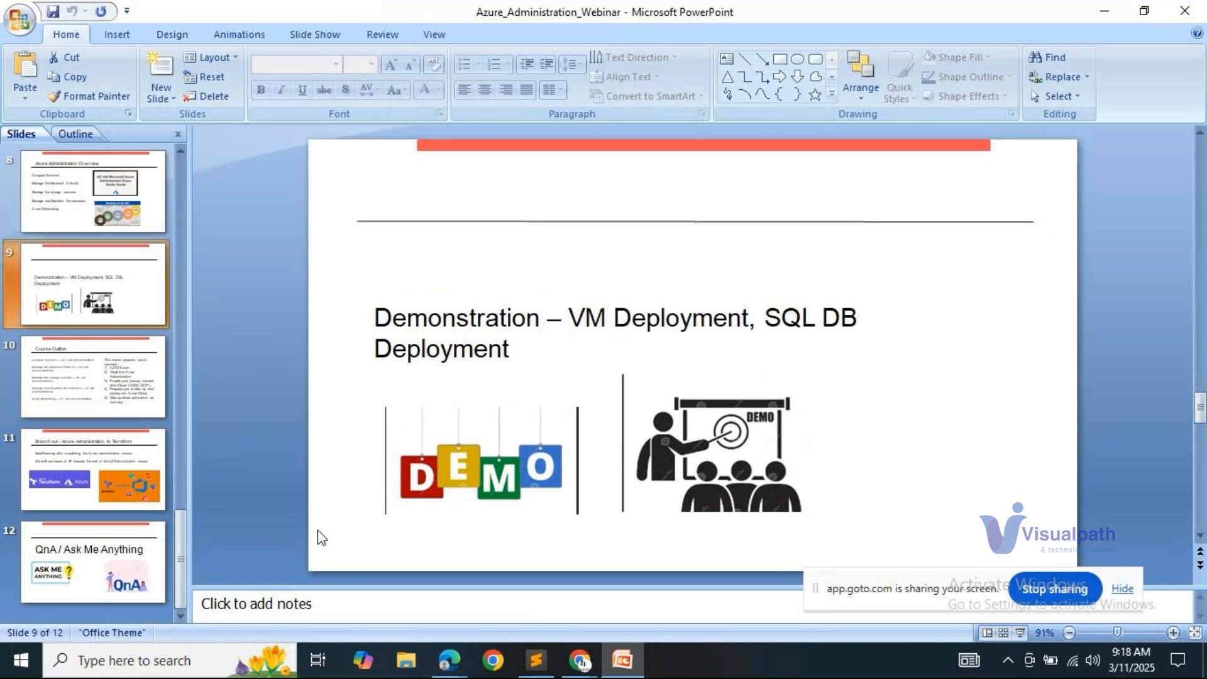
scroll(461, 543, "up", 1)
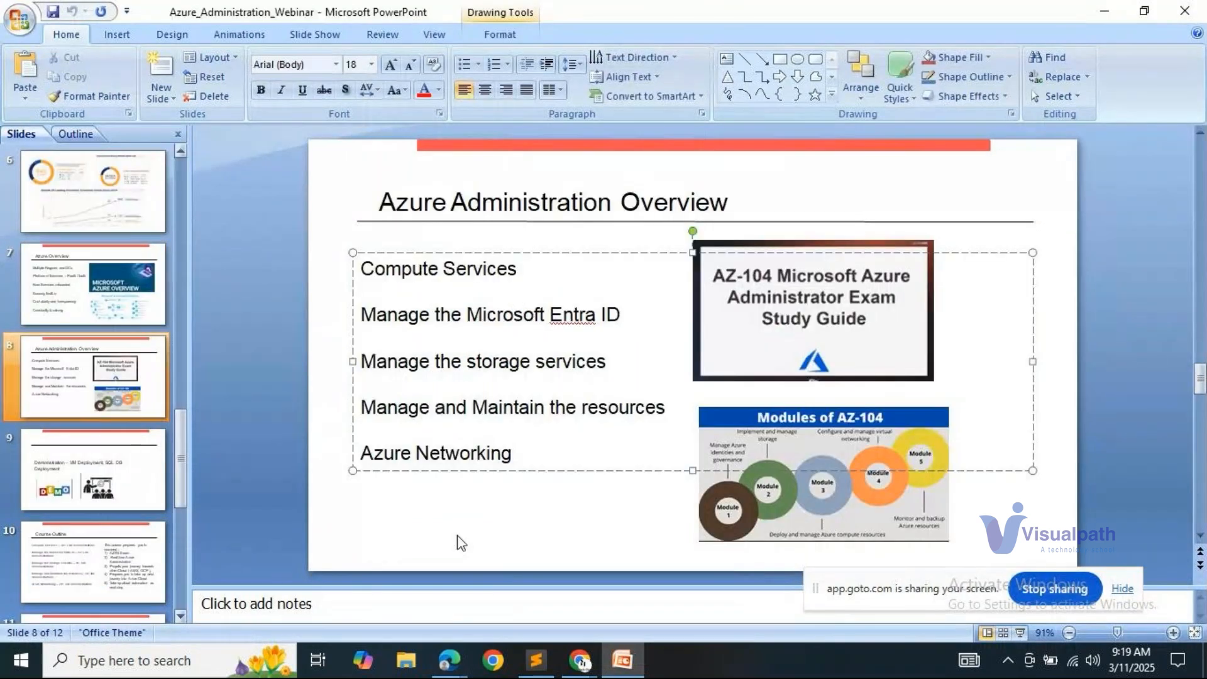
left_click(455, 647)
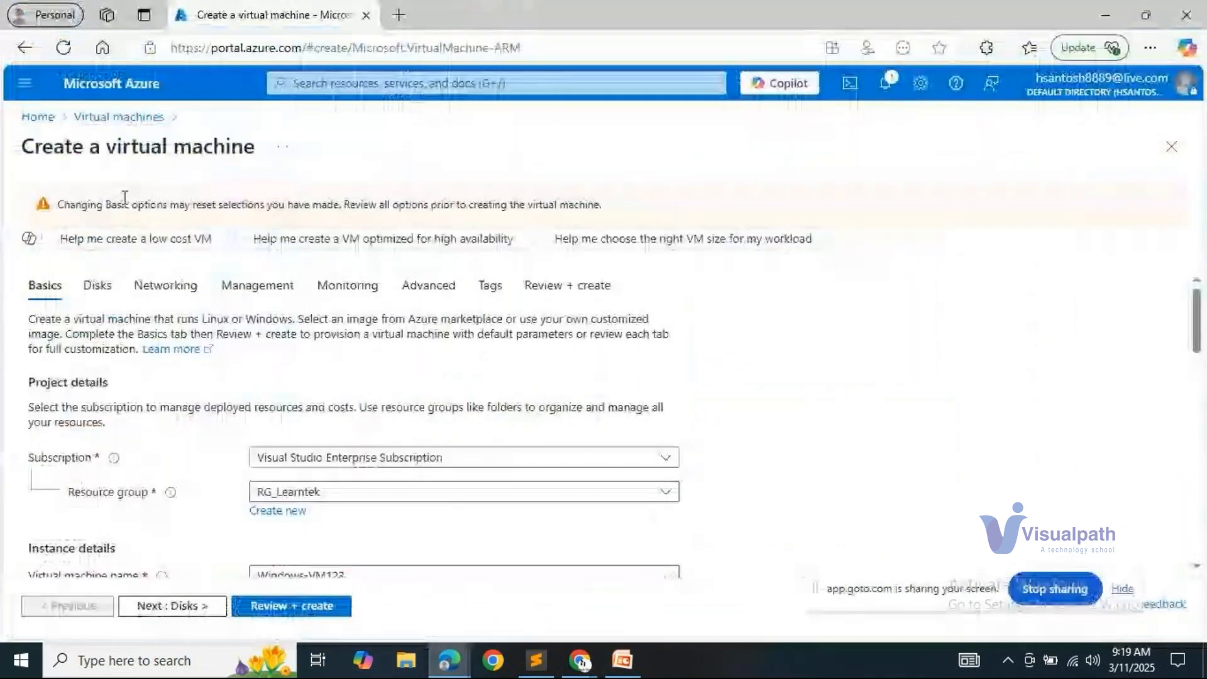
Step: Discard the unsaved virtual machine form and start creating a new virtual machine from the Virtual machines list
left_click(125, 118)
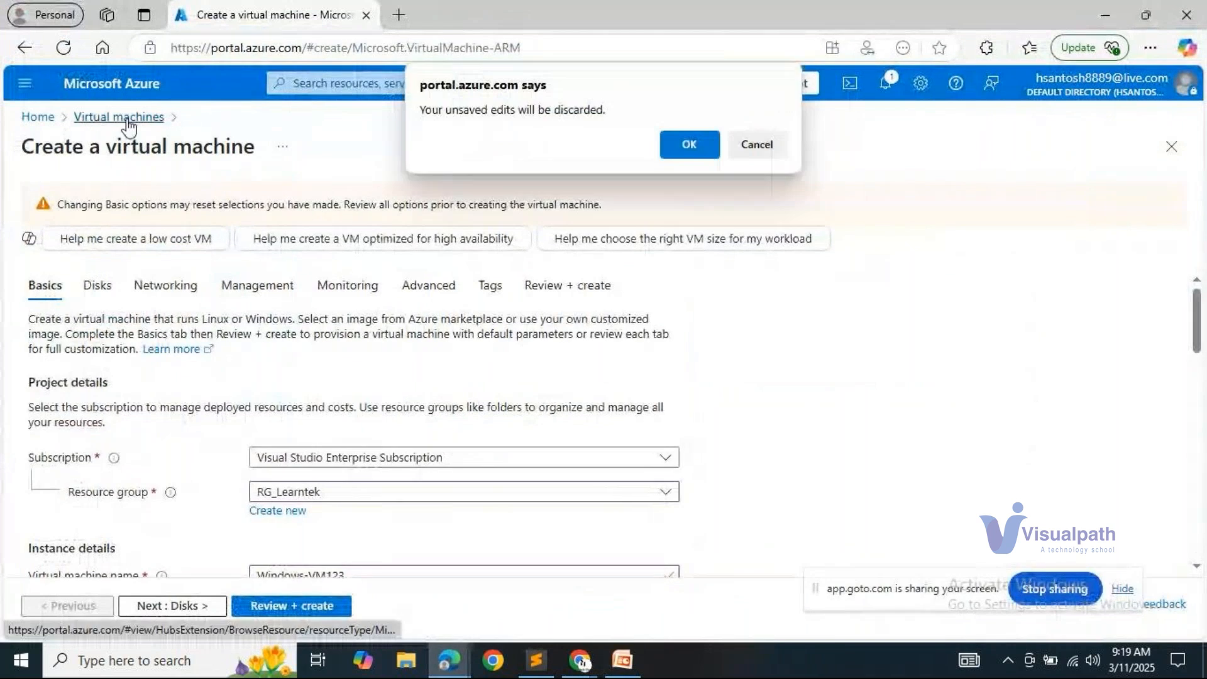
left_click(687, 144)
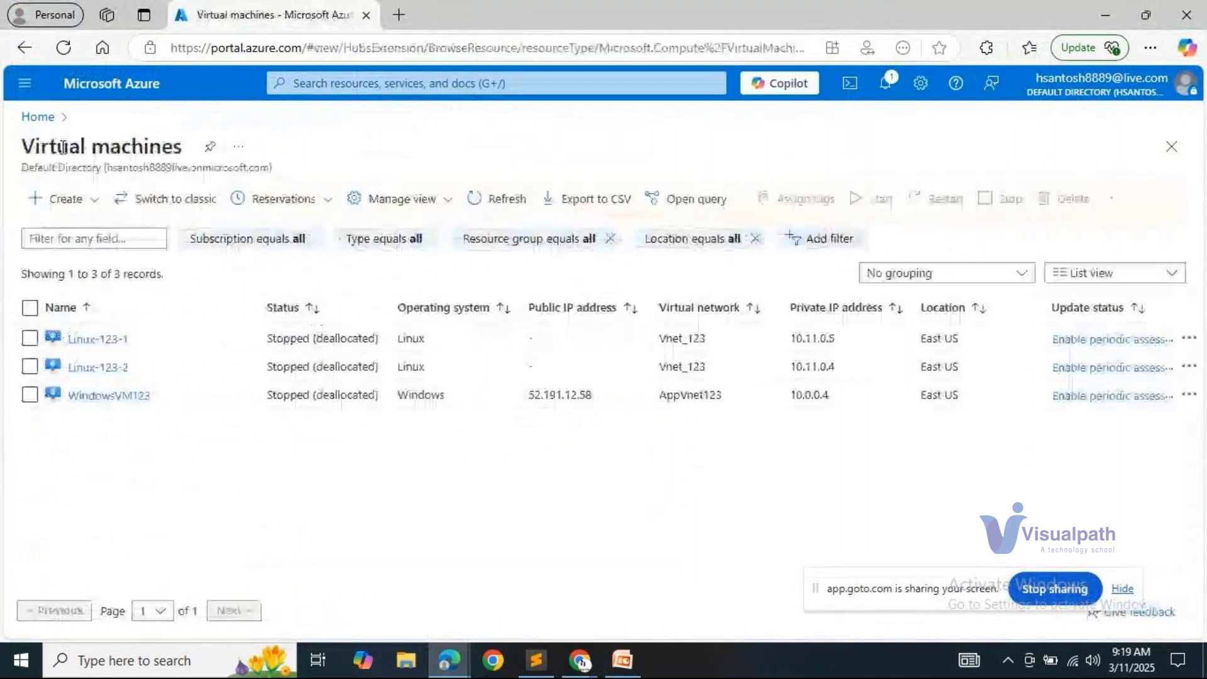
left_click(91, 207)
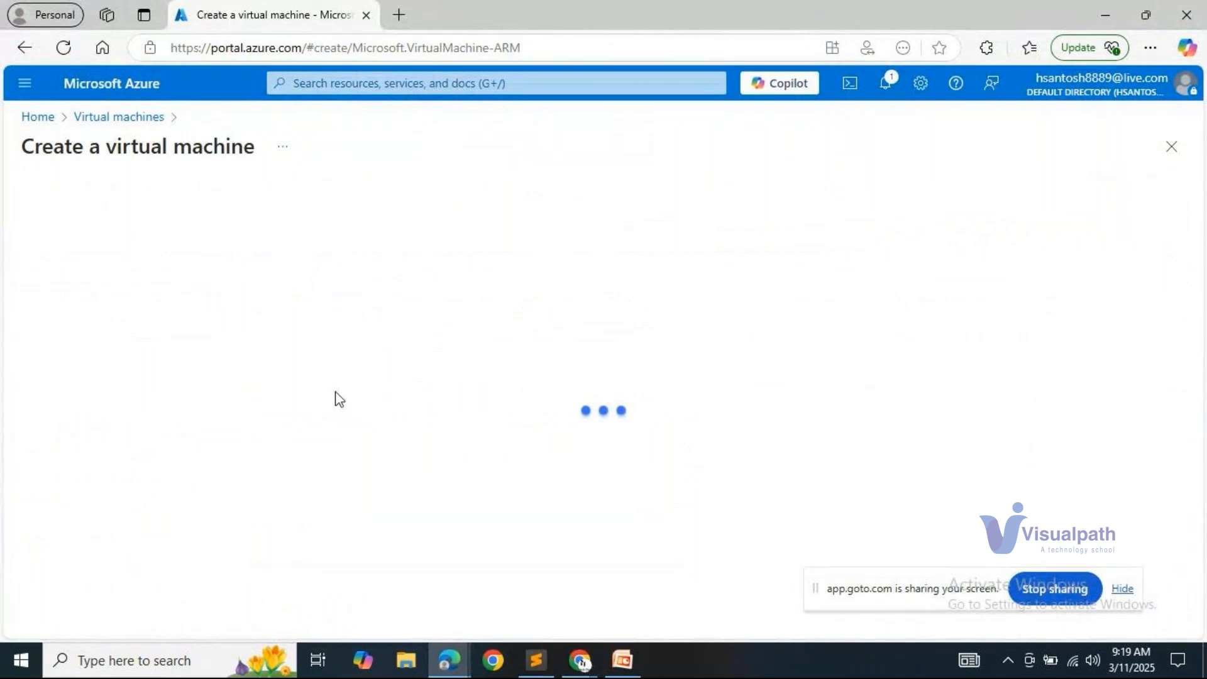
Step: Select the existing resource group Rg5 and name the virtual machine Windows11
left_click(323, 446)
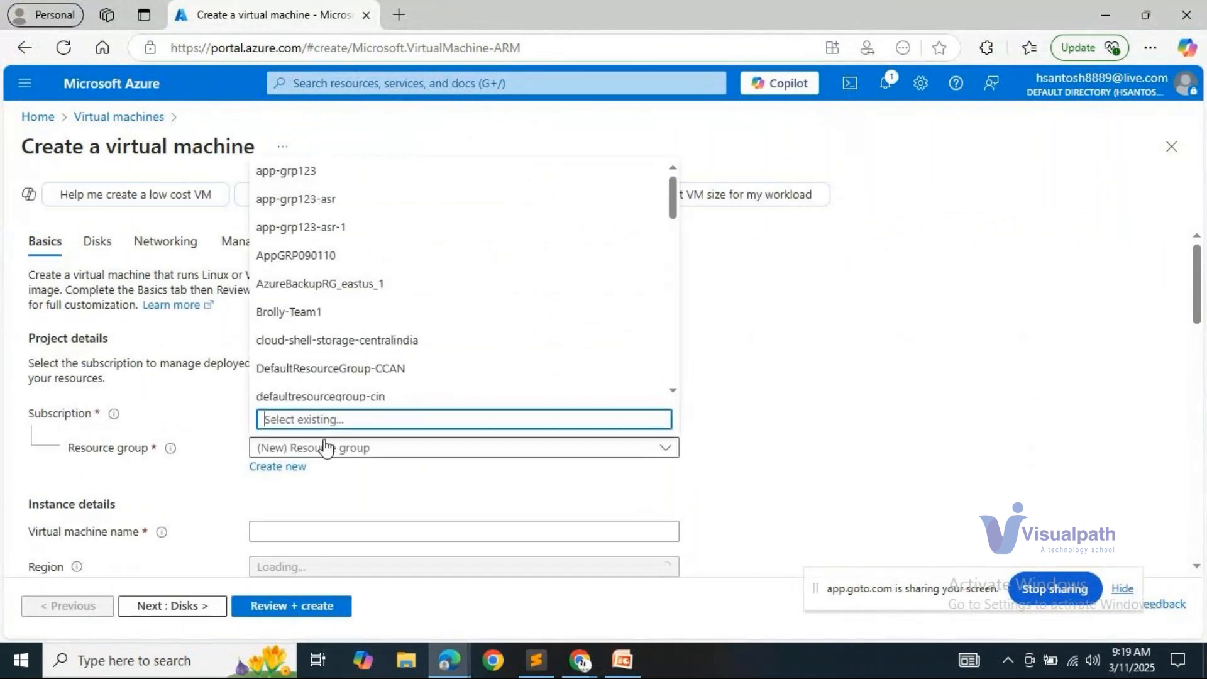
scroll(318, 197, "down", 5)
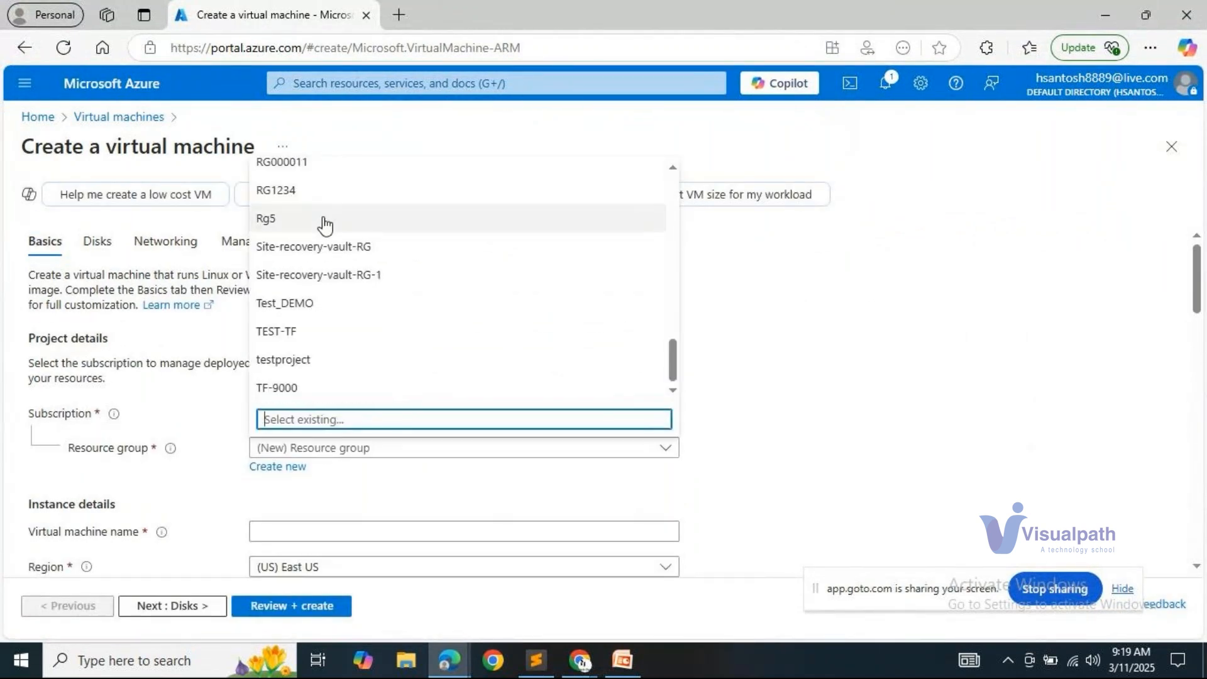
left_click(323, 222)
scroll(276, 302, "down", 3)
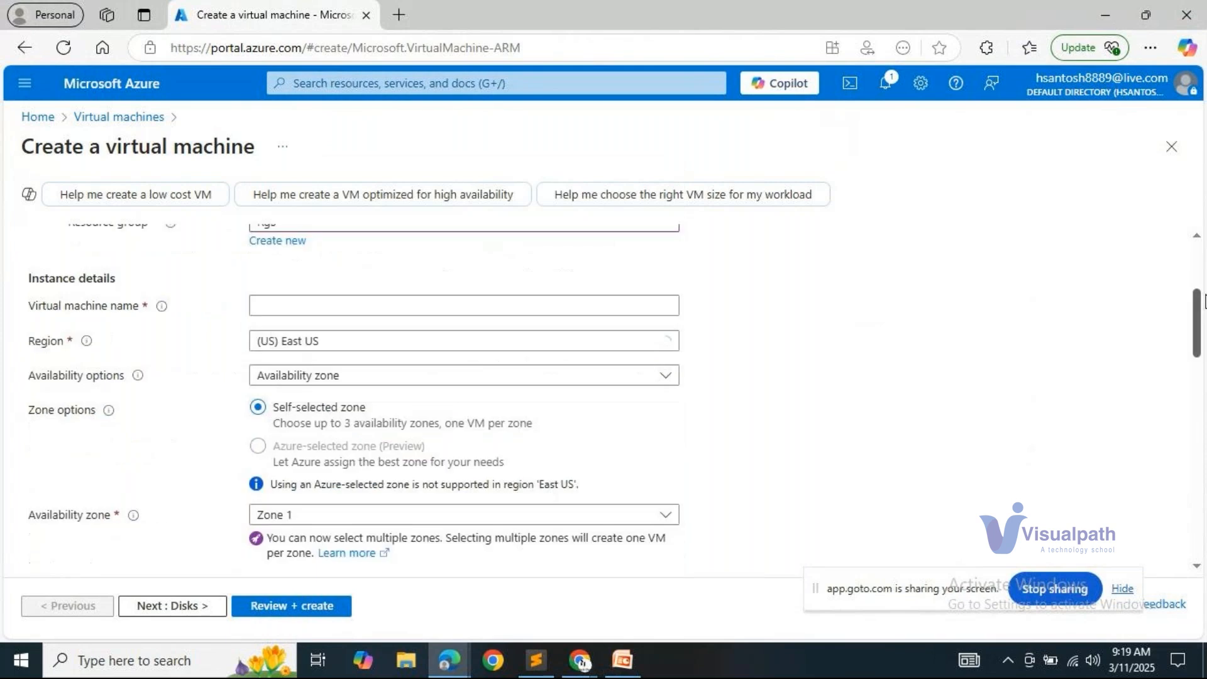
left_click(276, 297)
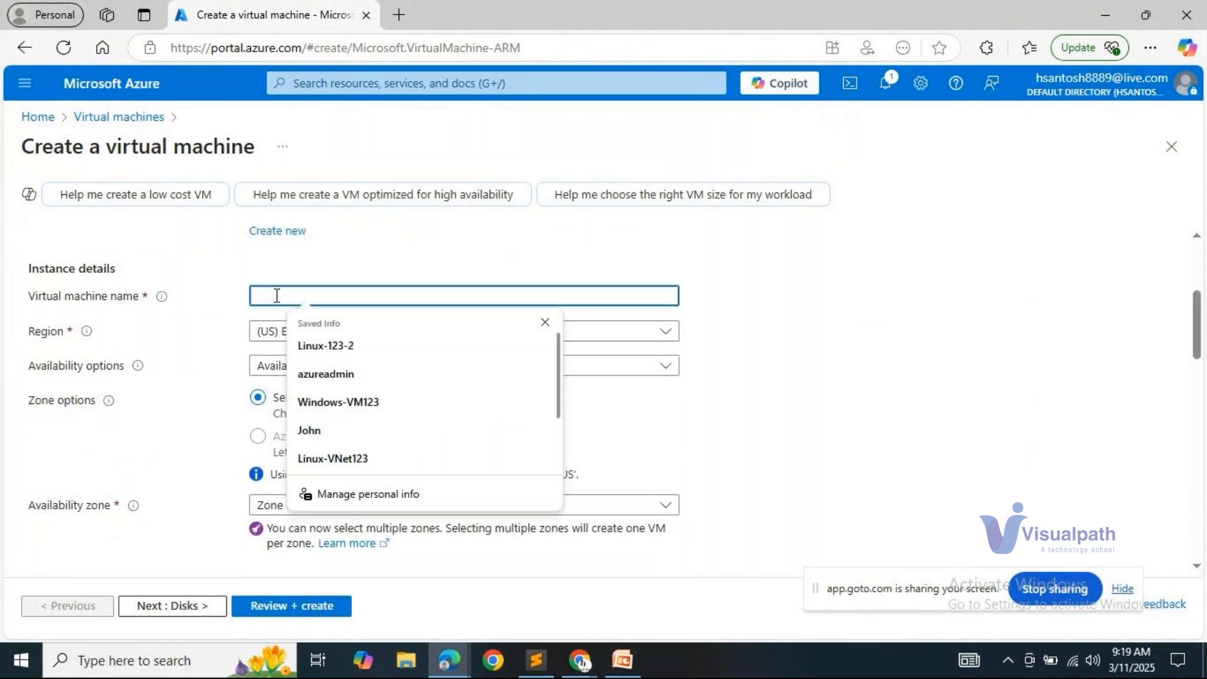
type("Windows101")
Step: Set the availability options to No infrastructure redundancy required and the security type to Standard
left_click(351, 359)
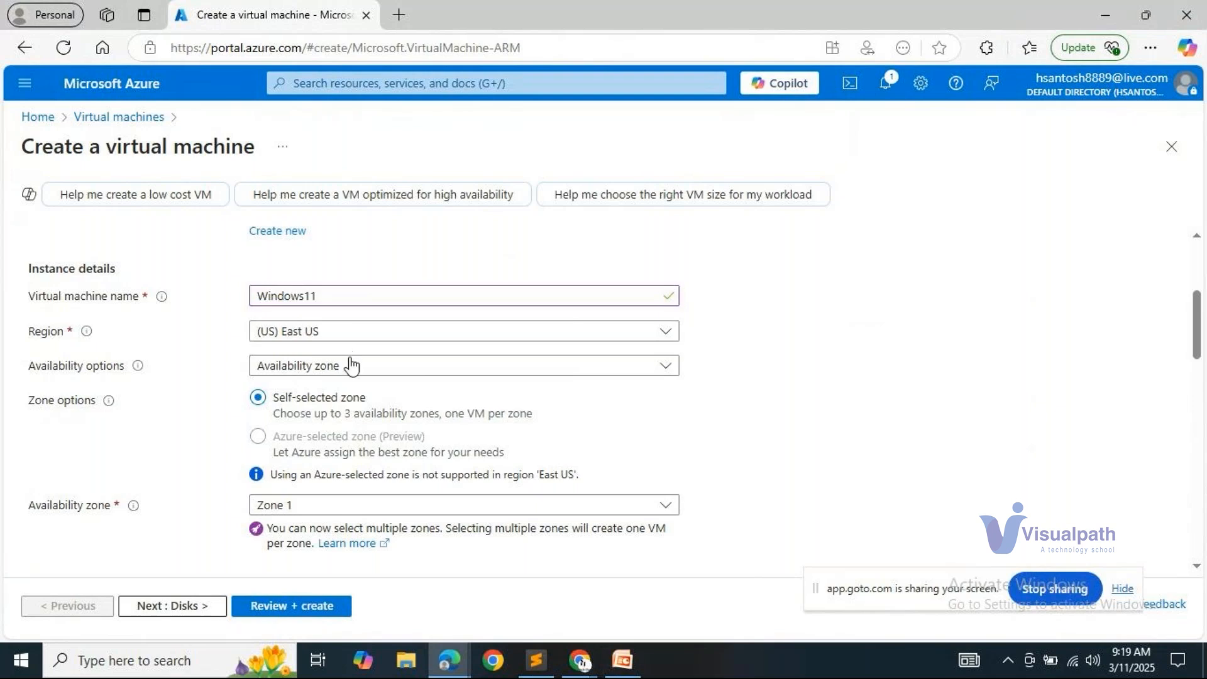
left_click(364, 390)
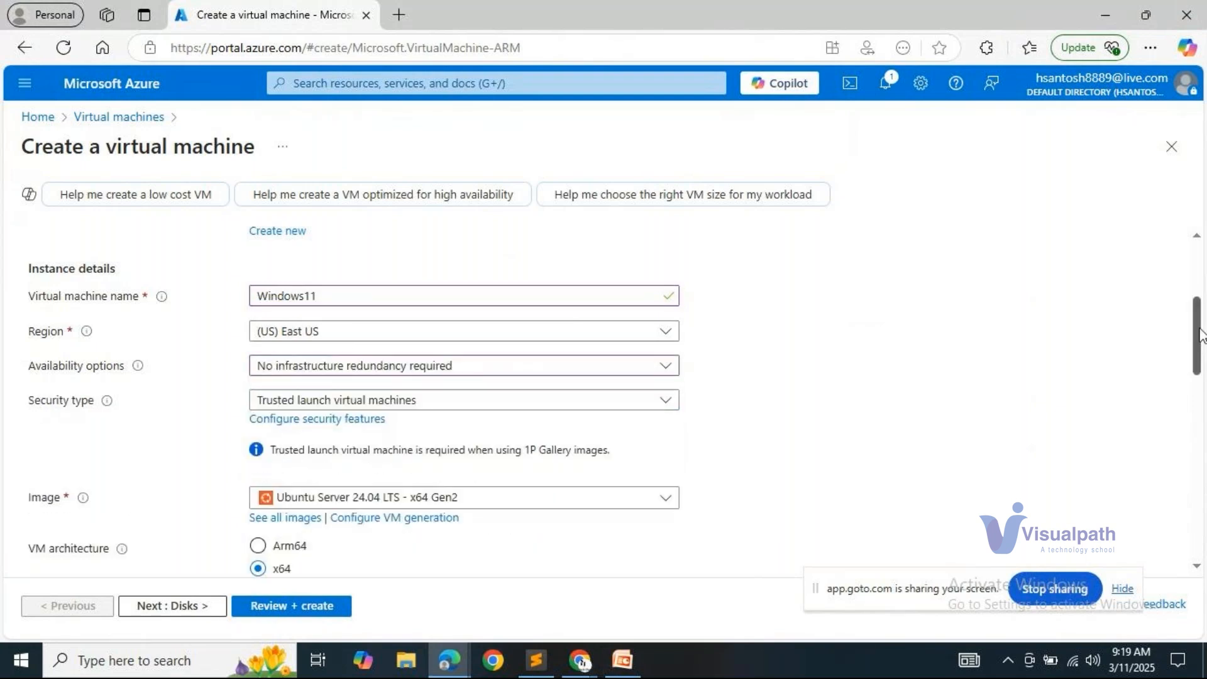
scroll(1201, 333, "down", 1)
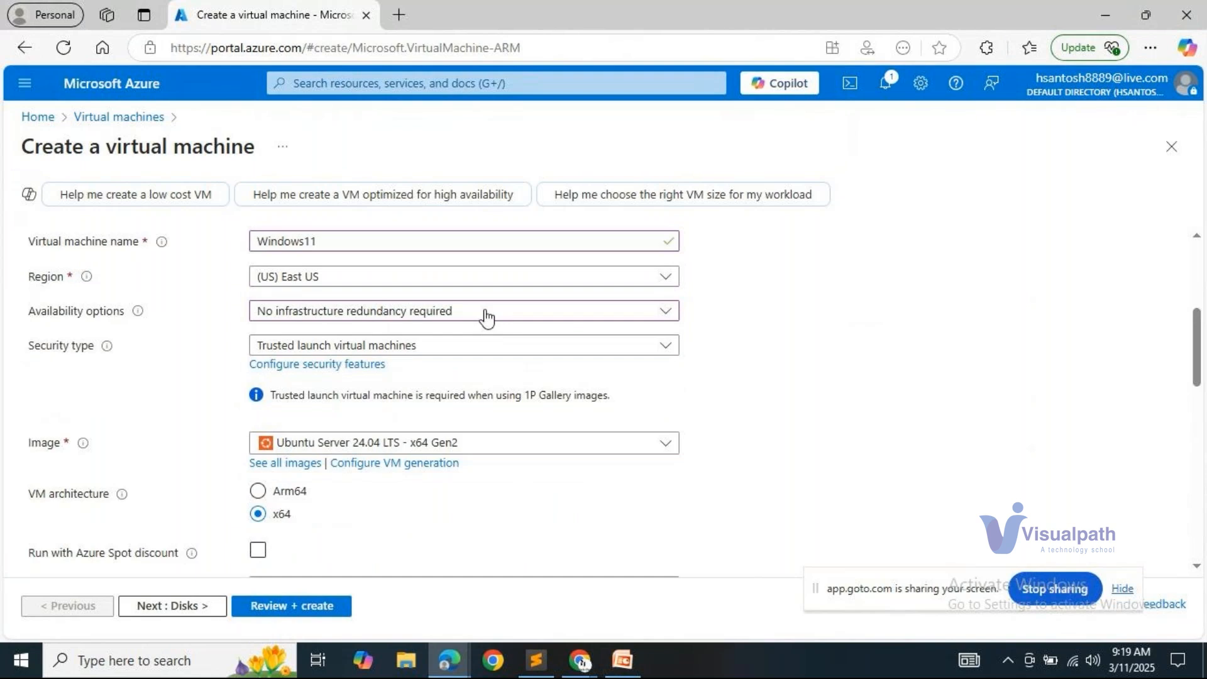
mouse_move(139, 314)
left_click(340, 346)
left_click(337, 367)
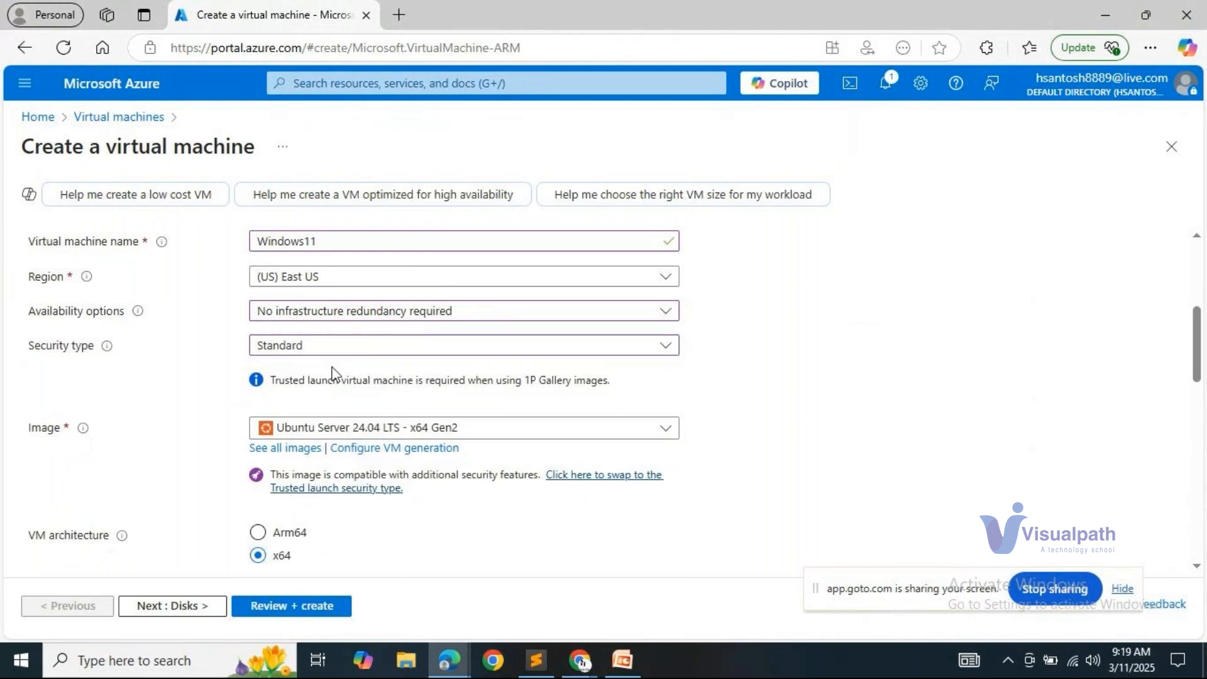
left_click(356, 349)
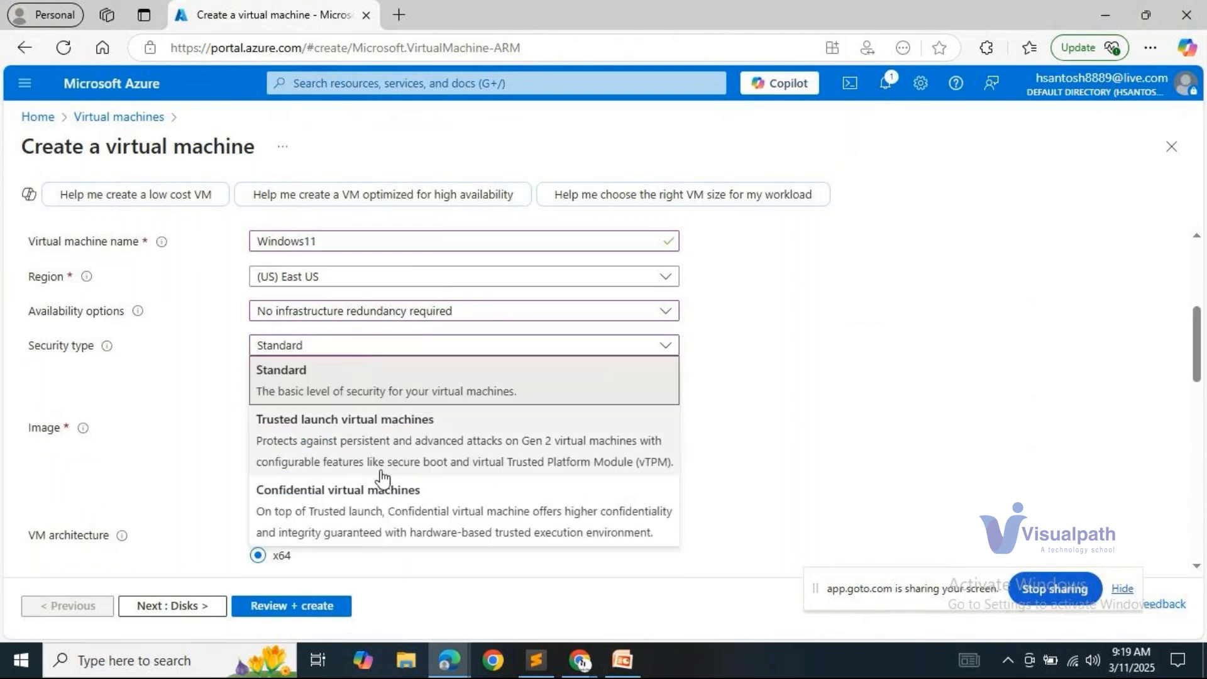
left_click(1138, 396)
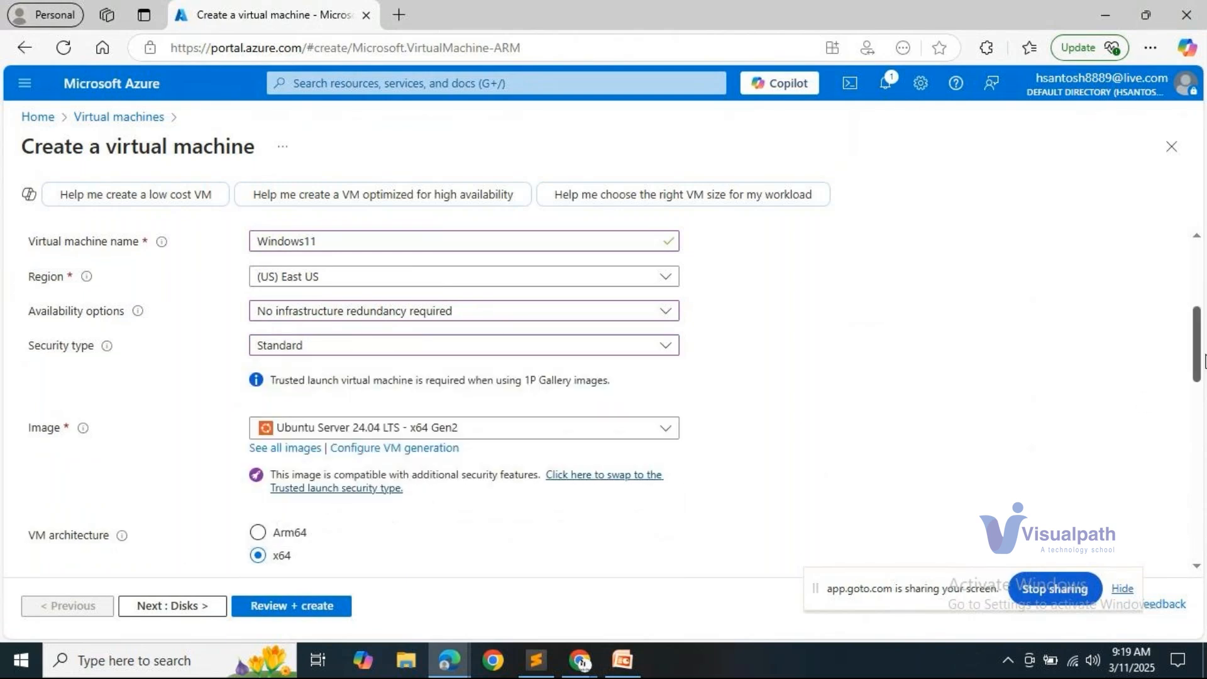
Step: Choose the Windows 11 Pro, version 24H2 - x64 Gen2 image and the Standard_DC1ds_v3 size with 1 vcpu and 8 GiB memory
scroll(1201, 352, "down", 1)
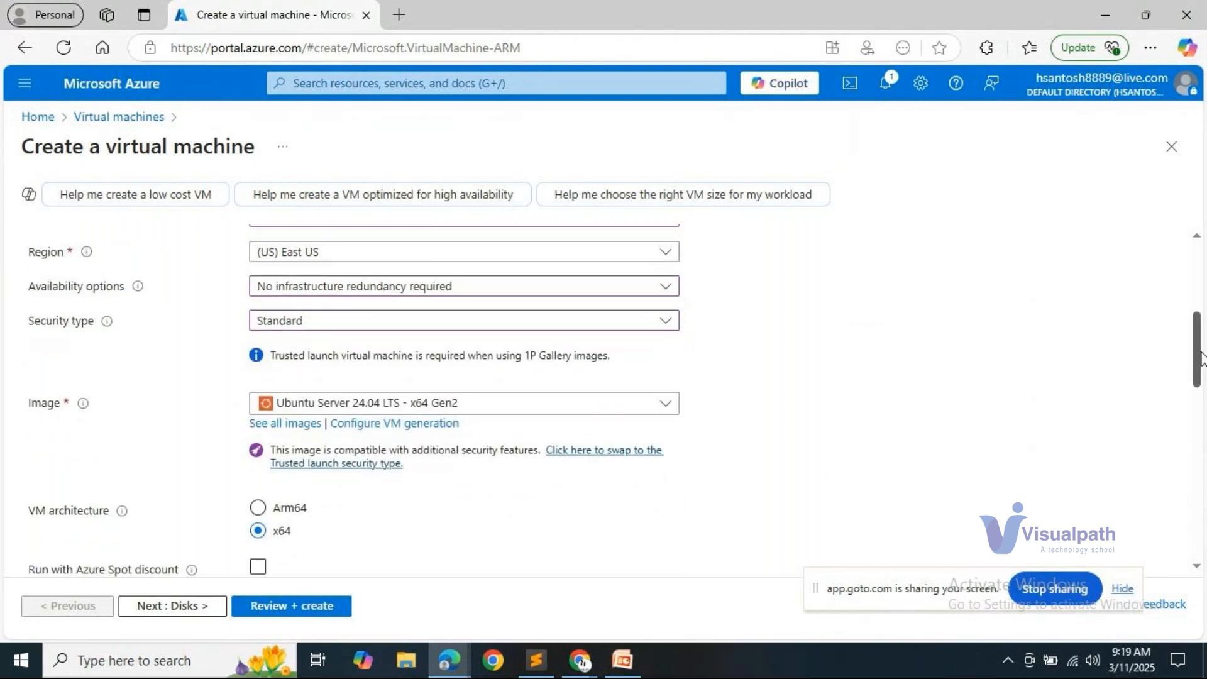
left_click(556, 395)
scroll(569, 270, "down", 5)
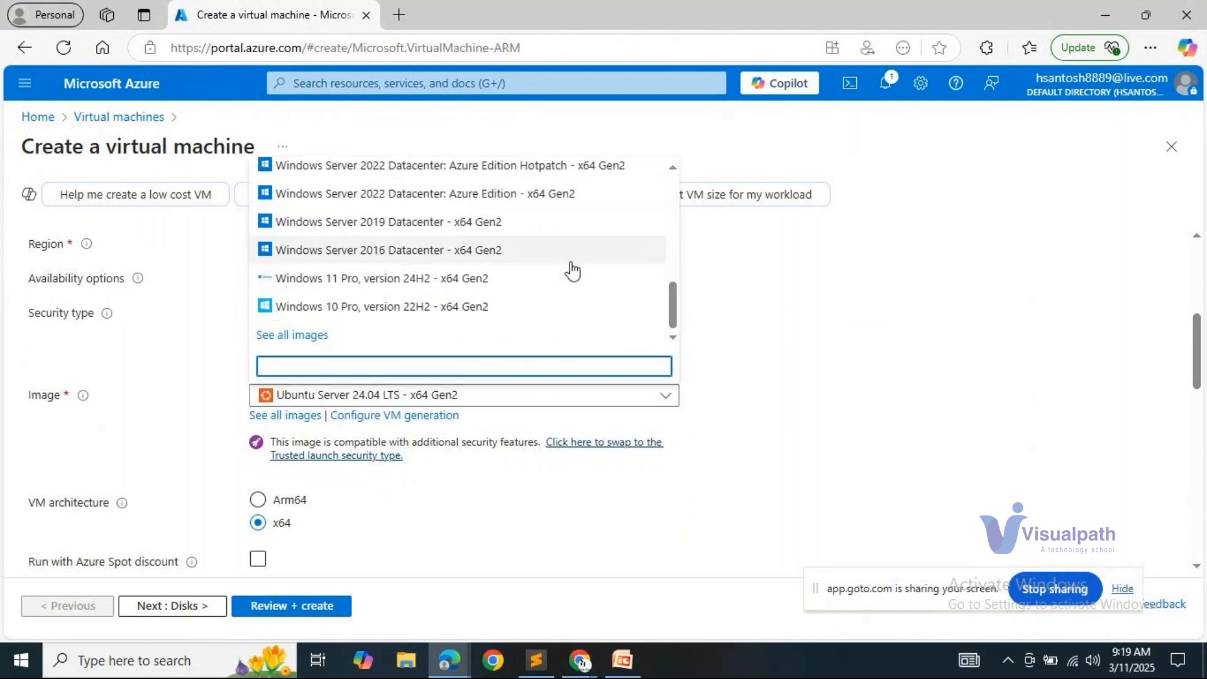
left_click(495, 282)
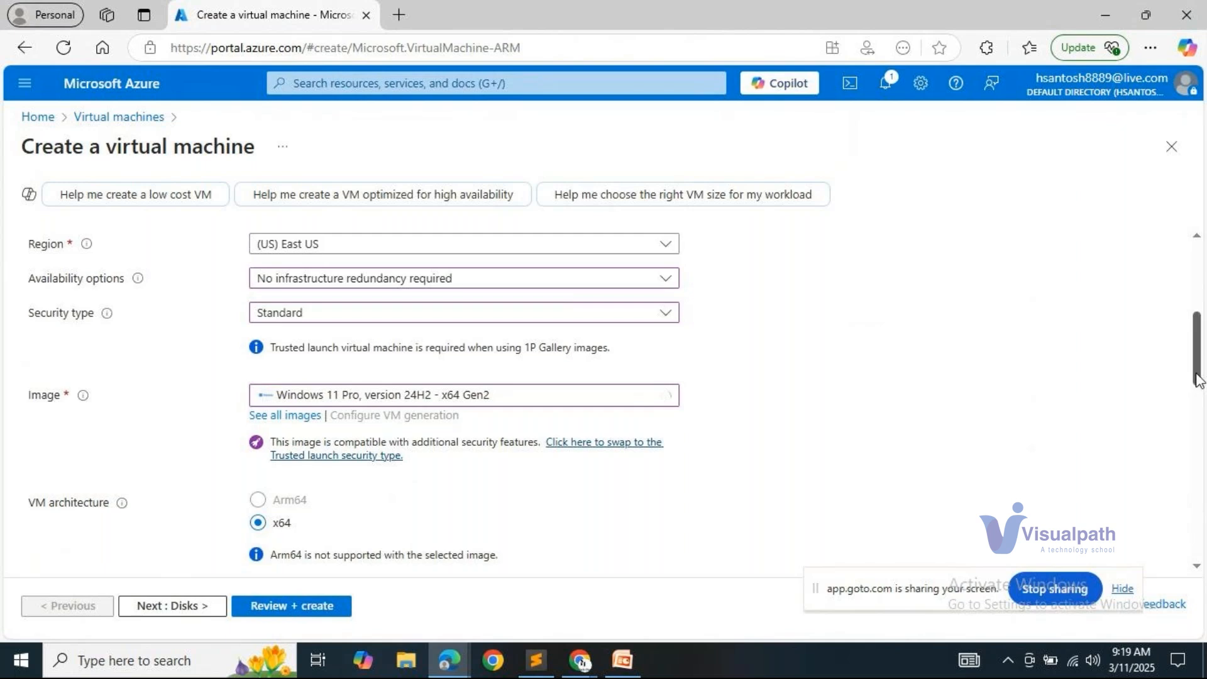
scroll(995, 427, "down", 3)
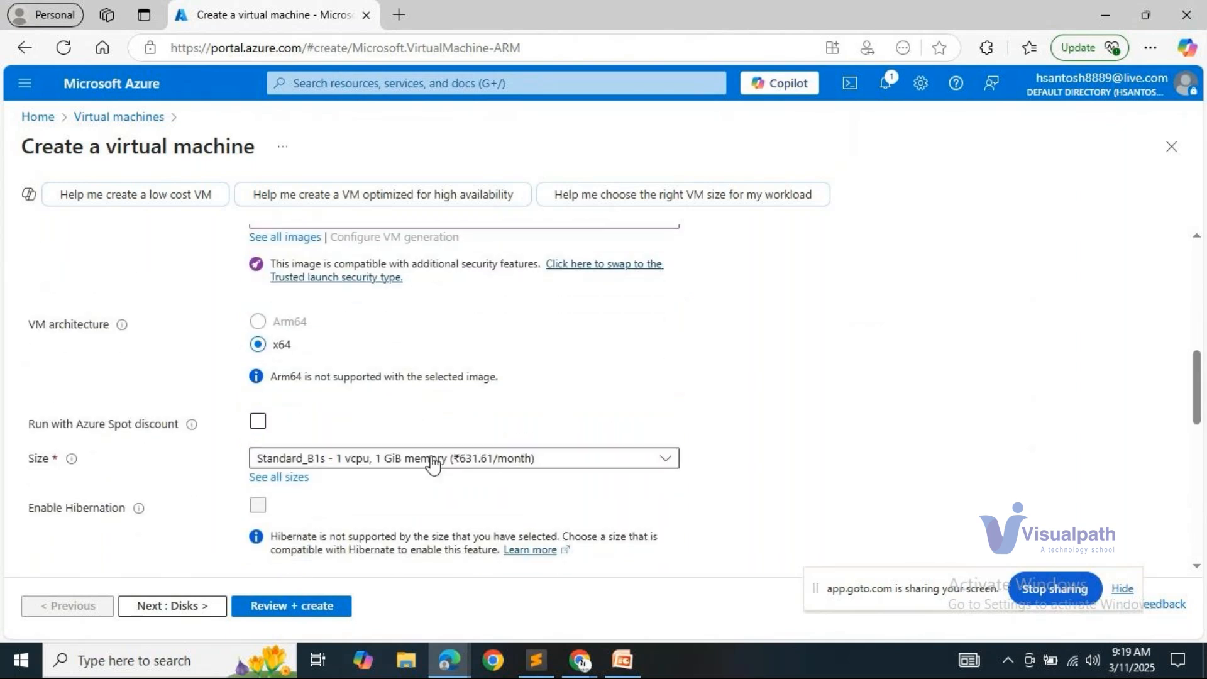
left_click(431, 458)
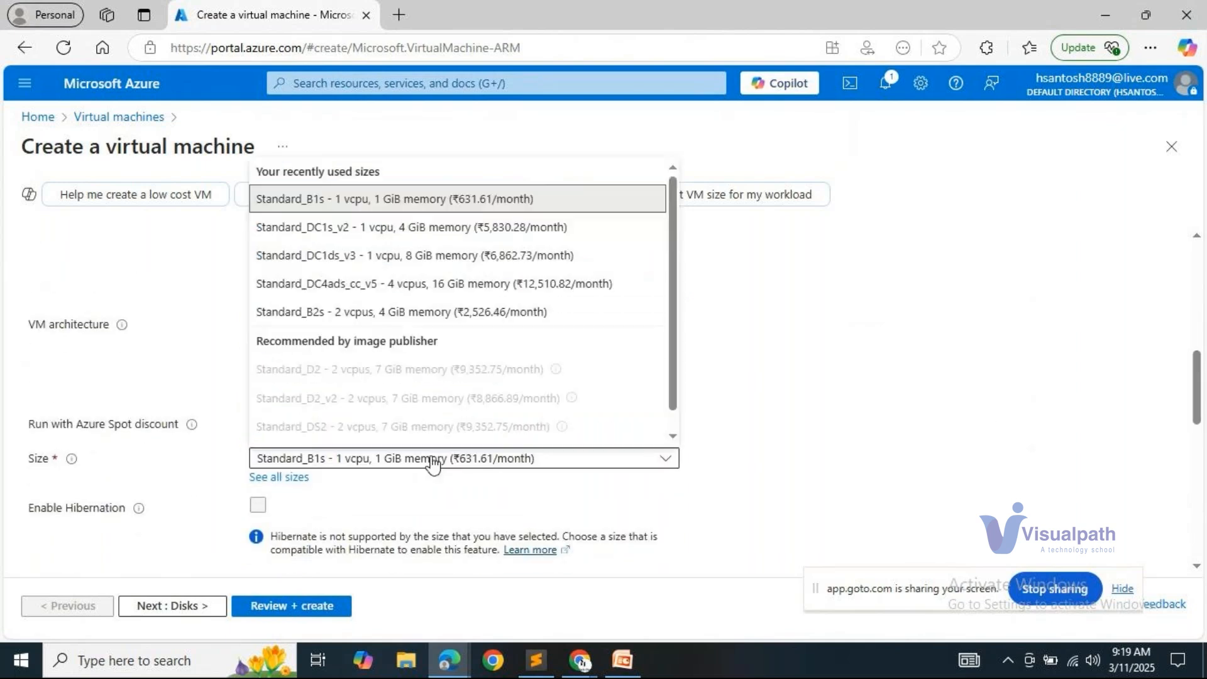
left_click(431, 256)
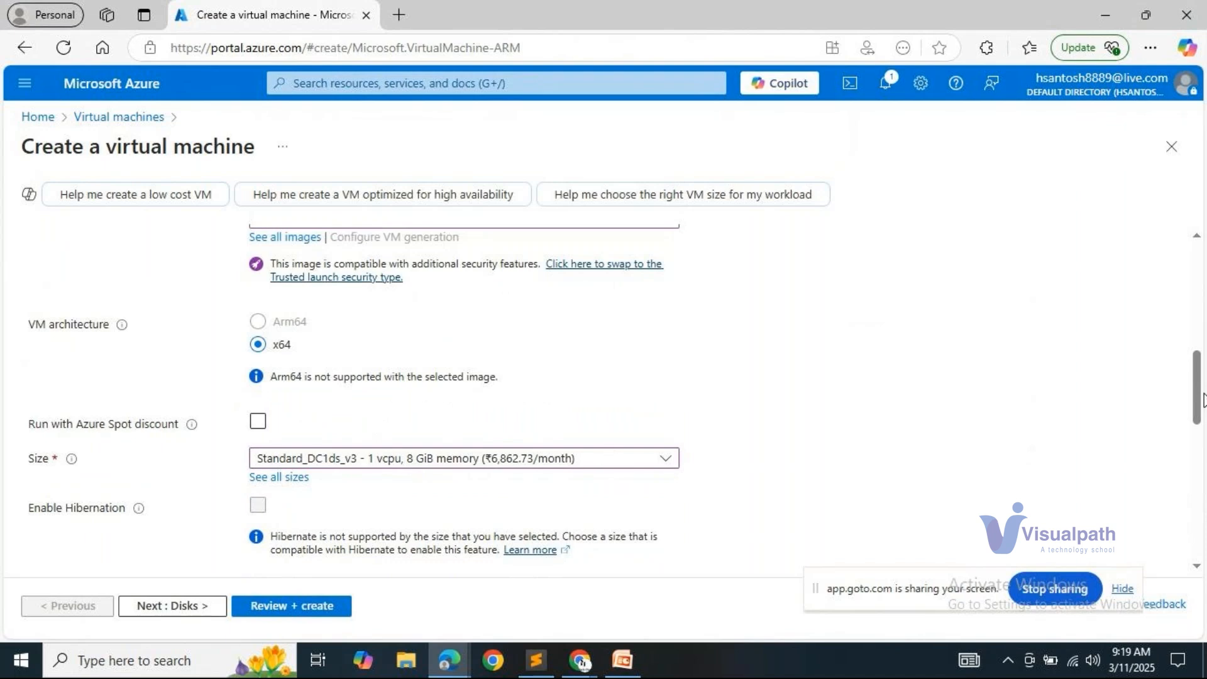
Step: Fill in the administrator account with the username azureadmin, and enter and confirm the account password
scroll(611, 460, "down", 4)
left_click(431, 379)
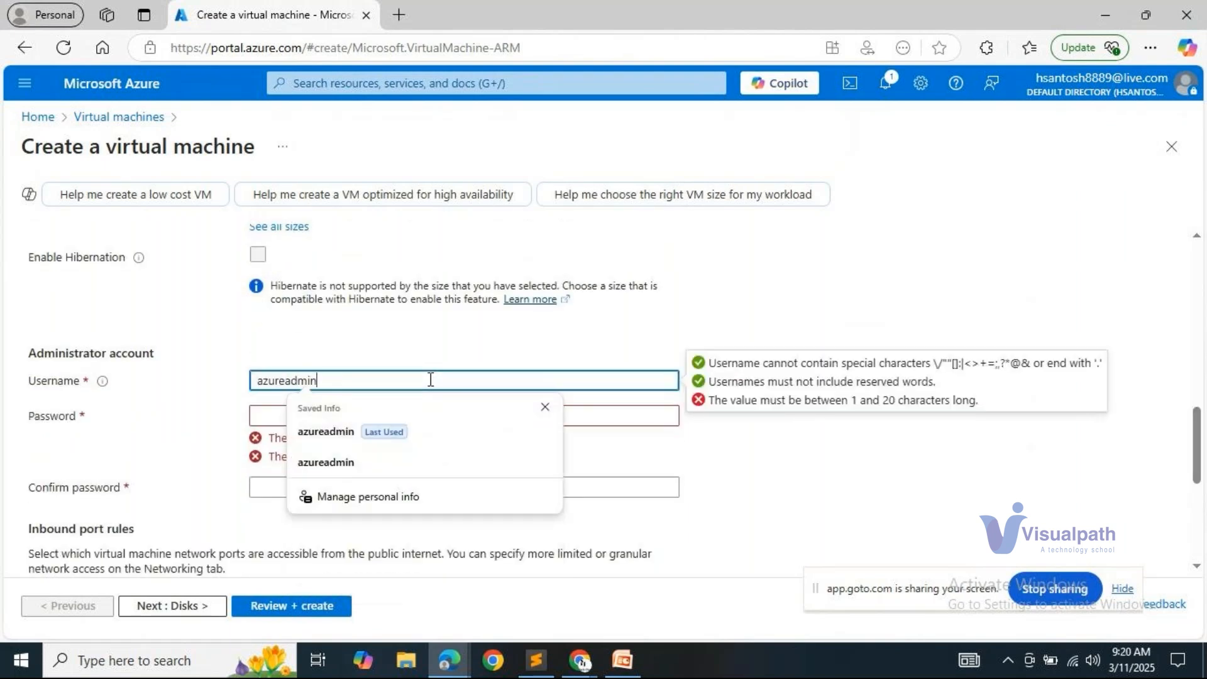
key("Tab")
type("•••••••••••••")
key("Tab")
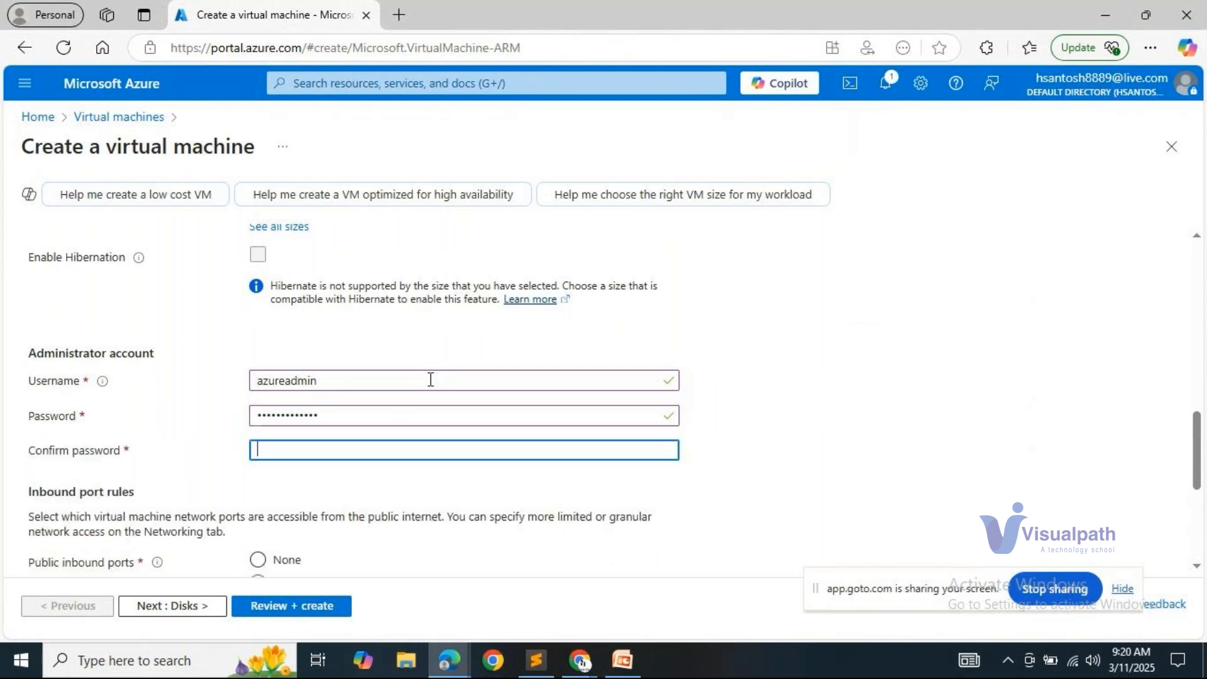
type("••••••••")
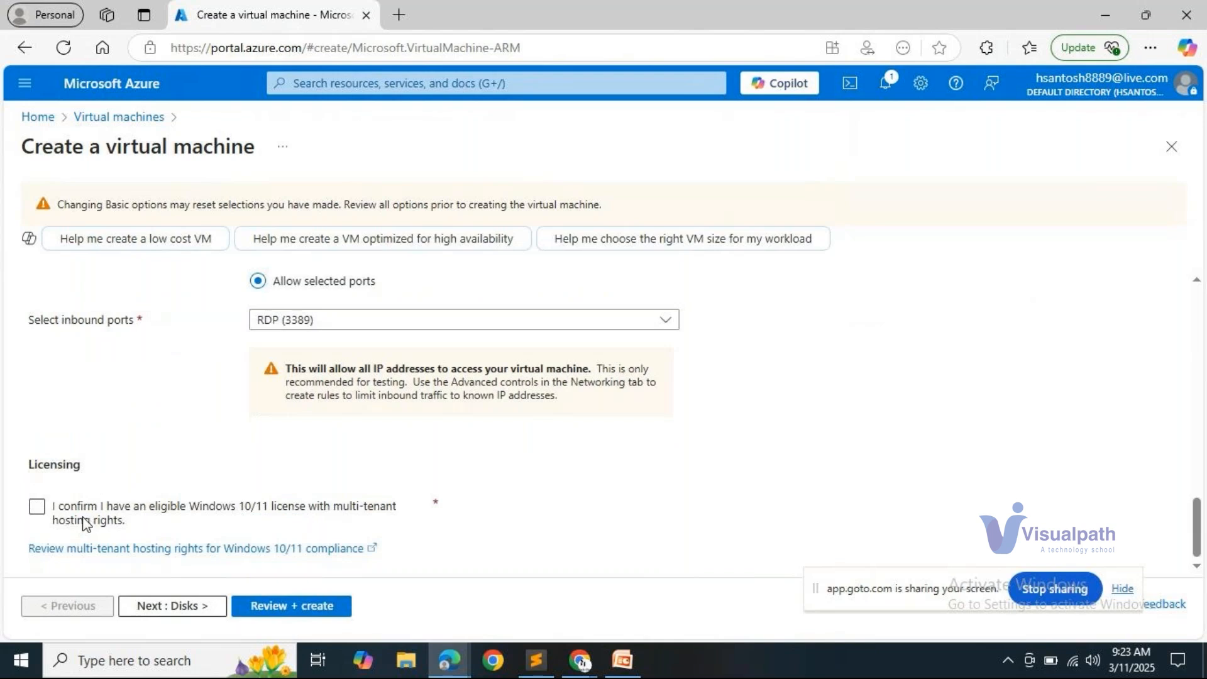
Step: Confirm the eligible Windows 10/11 license with multi-tenant hosting rights, and review the virtual machine's disk settings
left_click(37, 506)
scroll(136, 462, "up", 7)
scroll(136, 463, "up", 10)
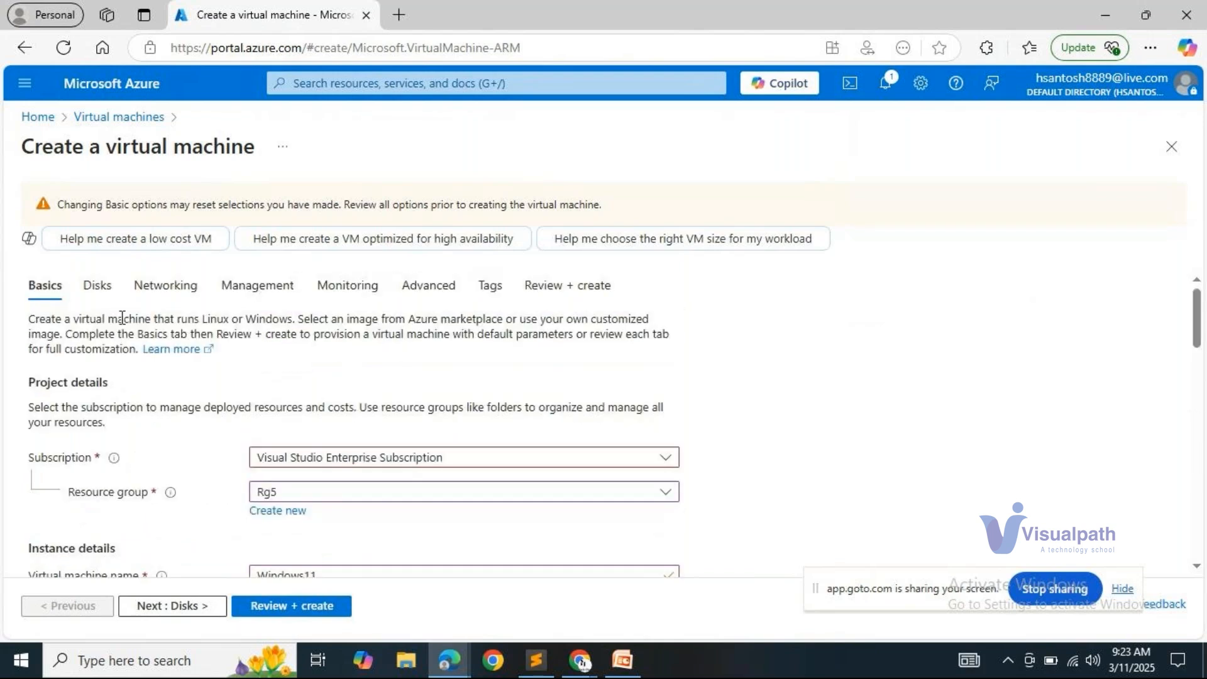
left_click(98, 284)
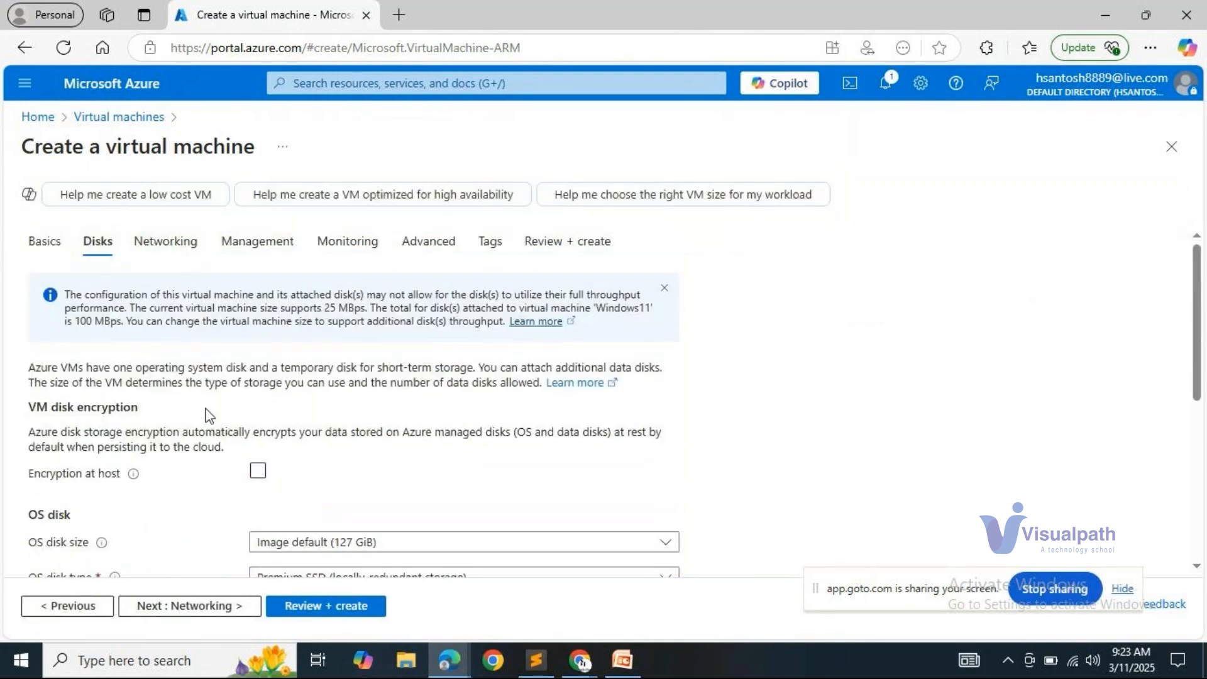
scroll(210, 417, "down", 5)
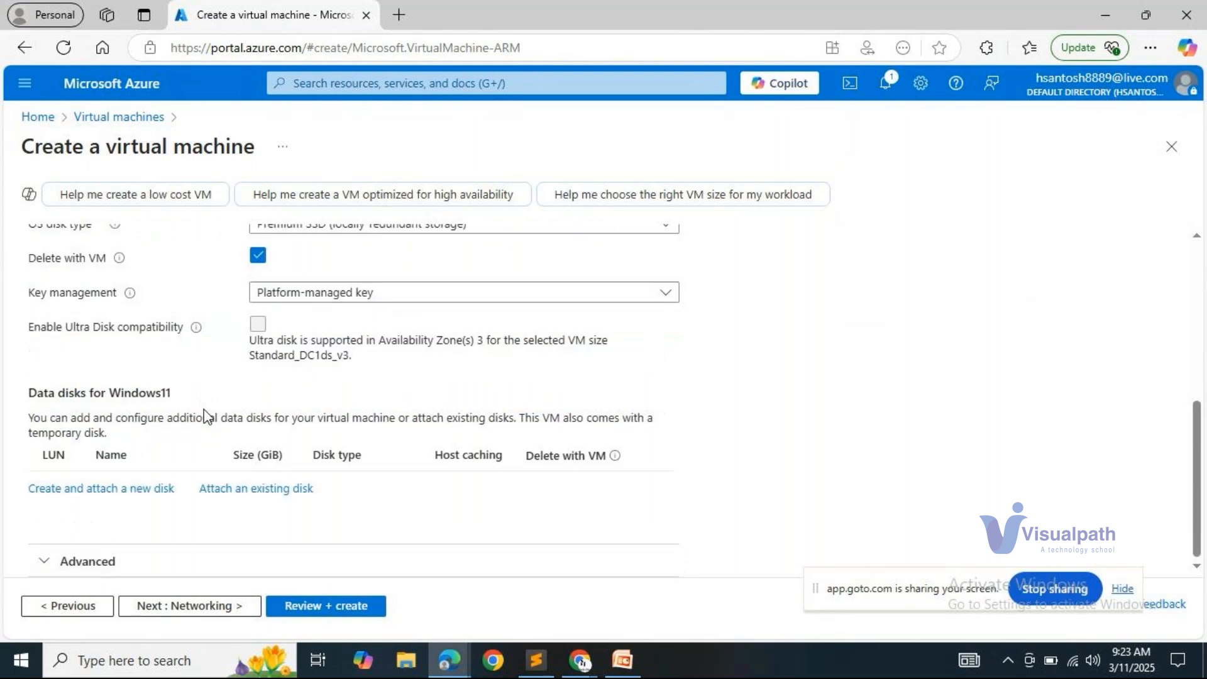
scroll(204, 409, "up", 3)
scroll(204, 409, "up", 2)
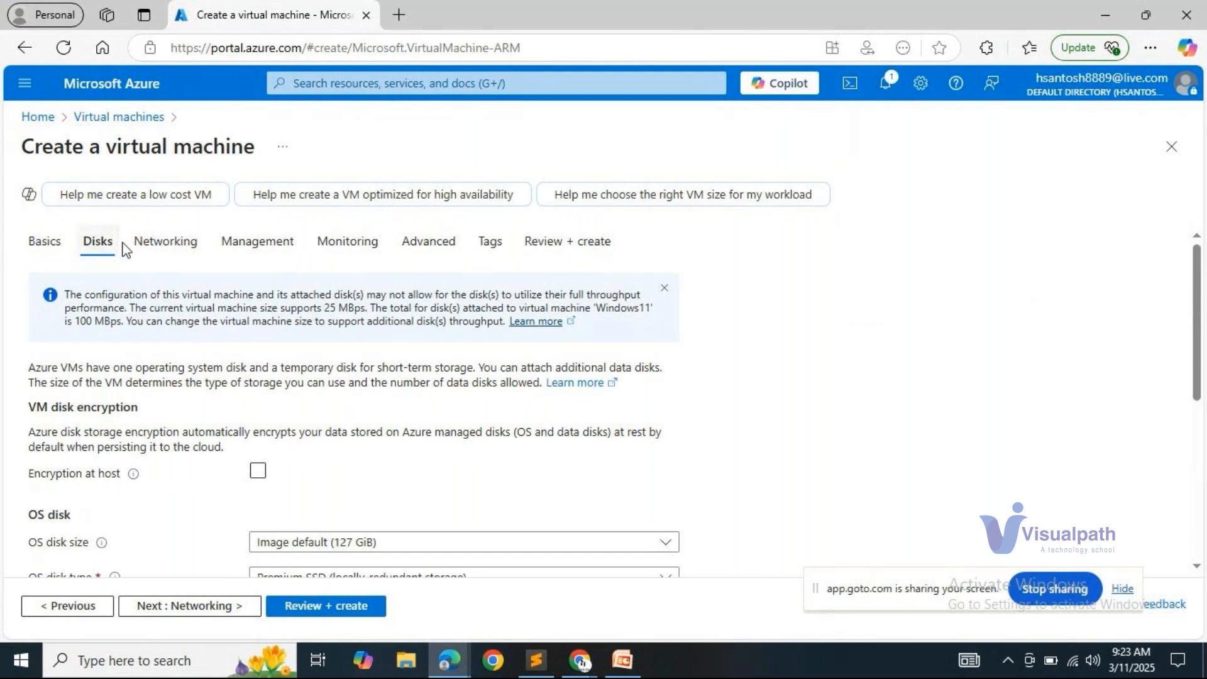
Step: In the networking settings, select the virtual network AppVnet123 and enable deleting the public IP and NIC when the VM is deleted
left_click(171, 246)
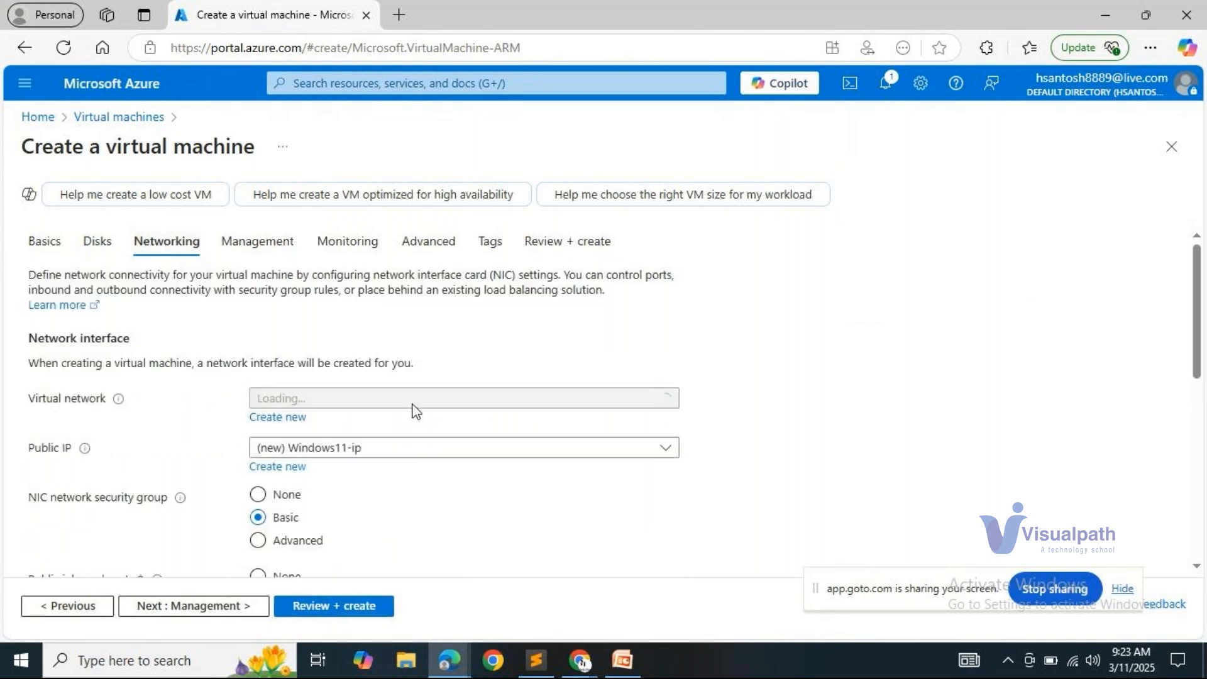
left_click(408, 403)
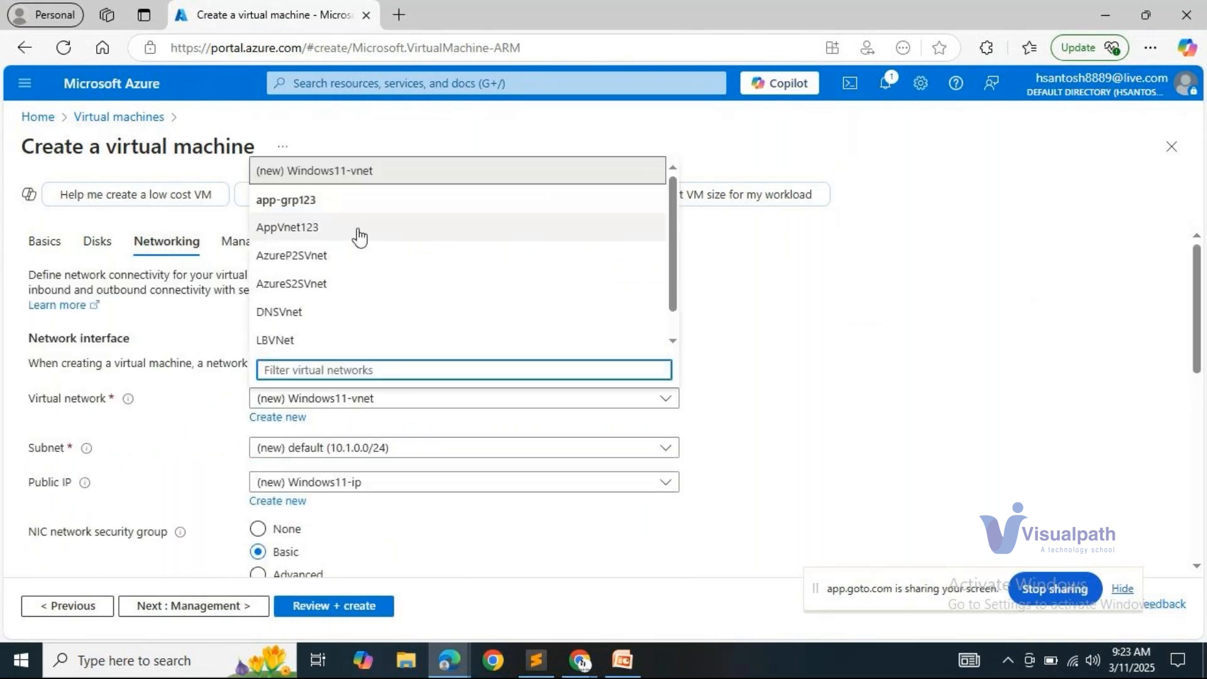
left_click(308, 227)
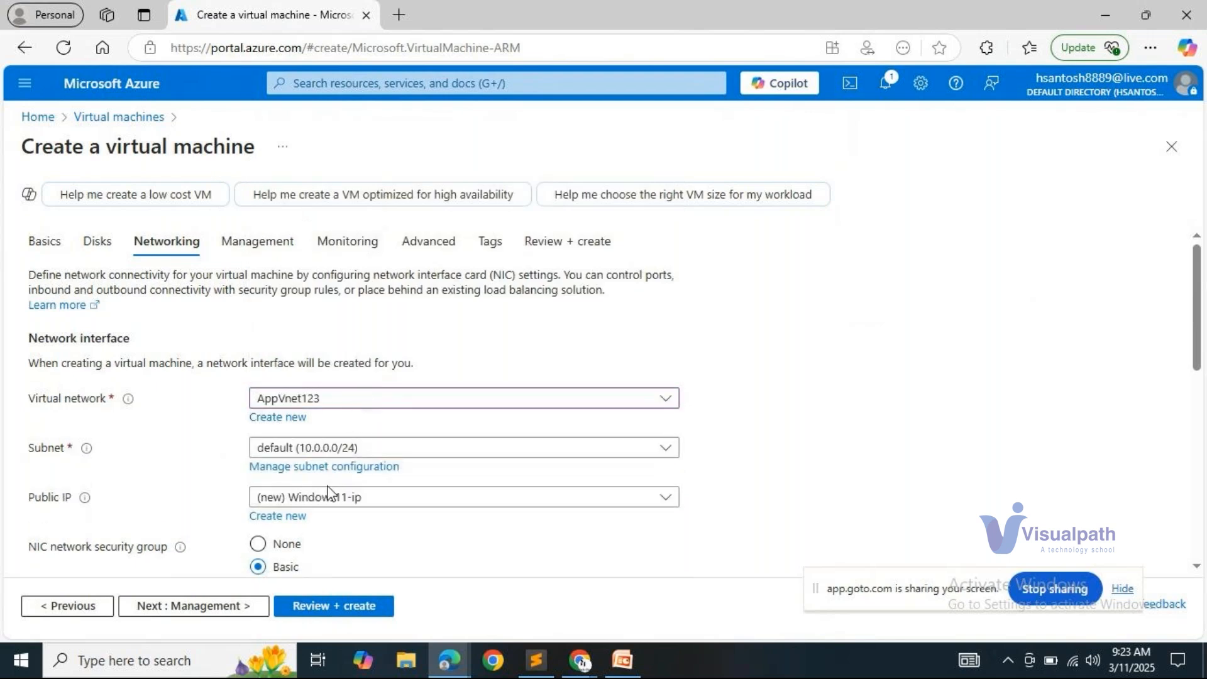
scroll(306, 508, "down", 6)
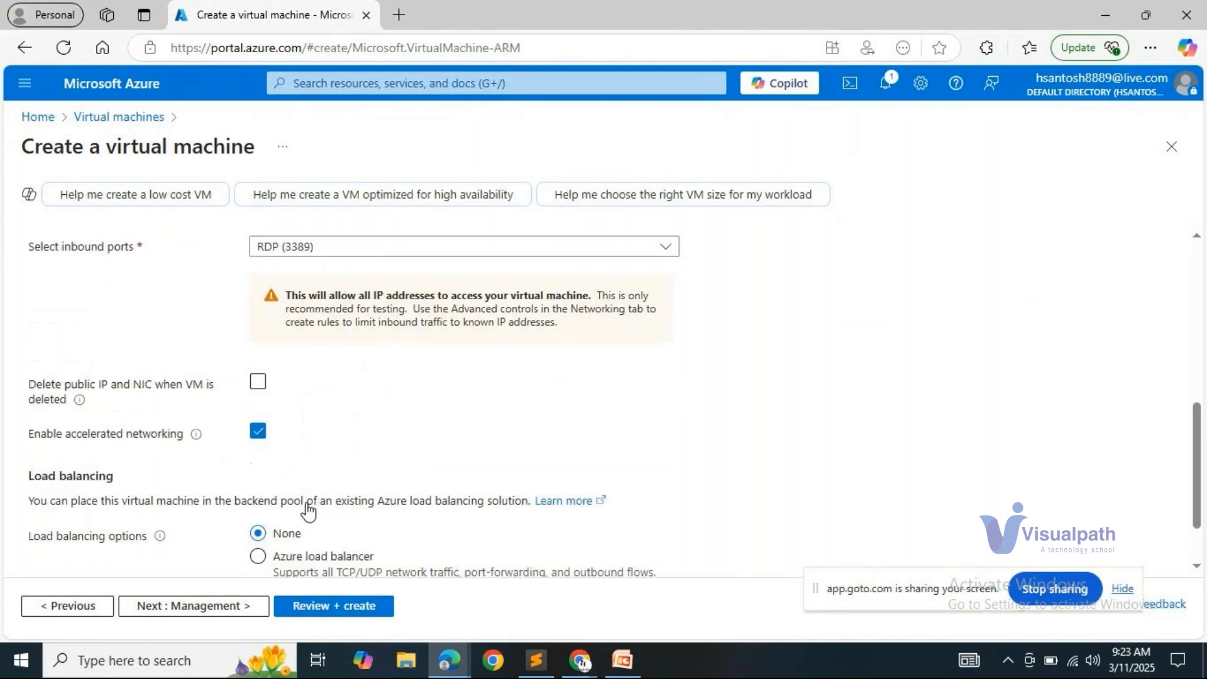
left_click(258, 381)
left_click_drag(1204, 395, 1201, 302)
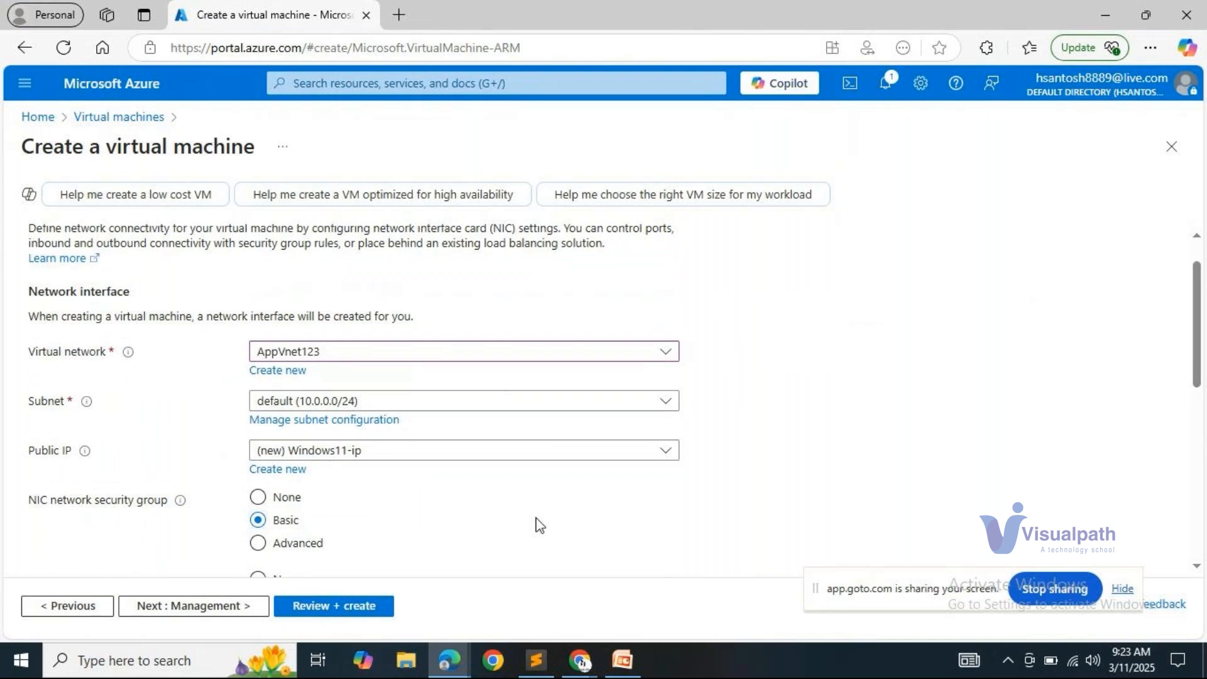
scroll(540, 525, "down", 7)
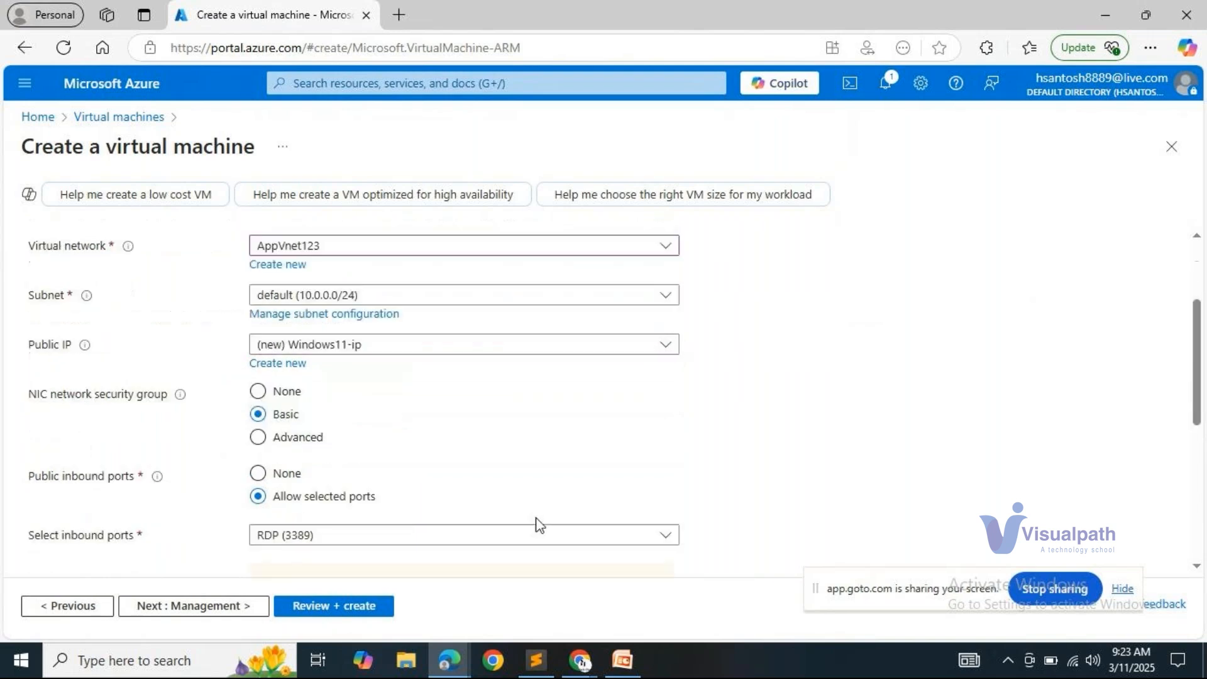
Step: Review the virtual machine's management, monitoring and advanced settings, and run the final validation of the configuration
scroll(390, 487, "up", 10)
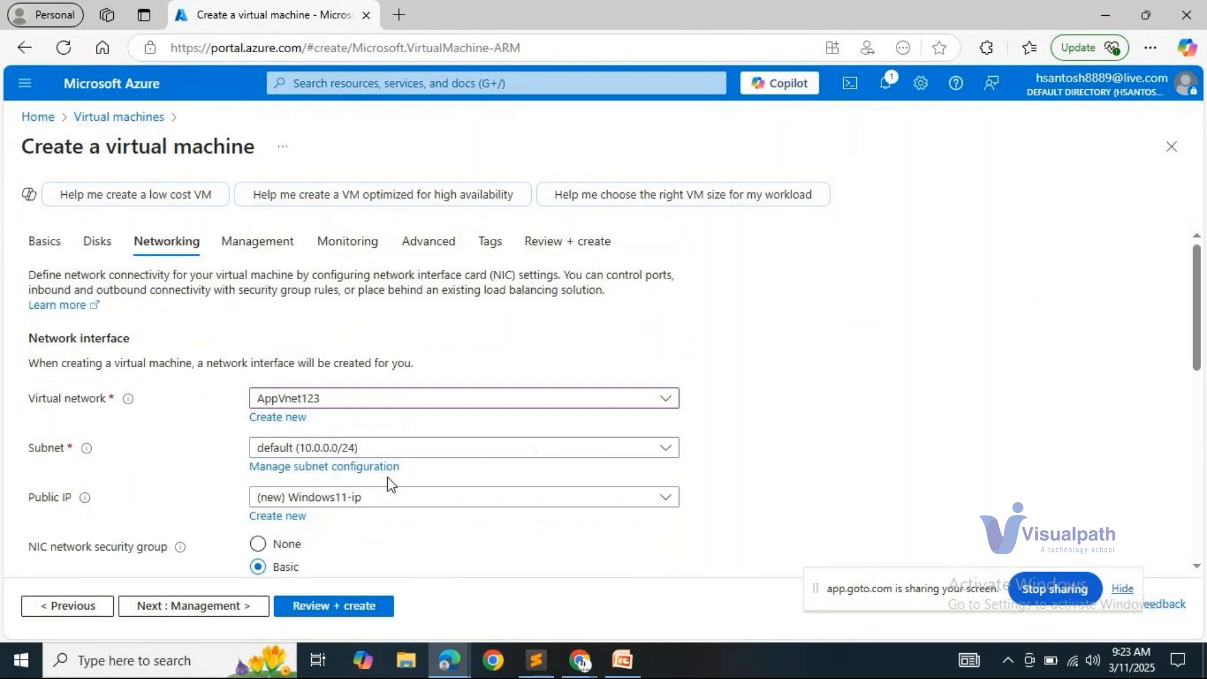
left_click(265, 251)
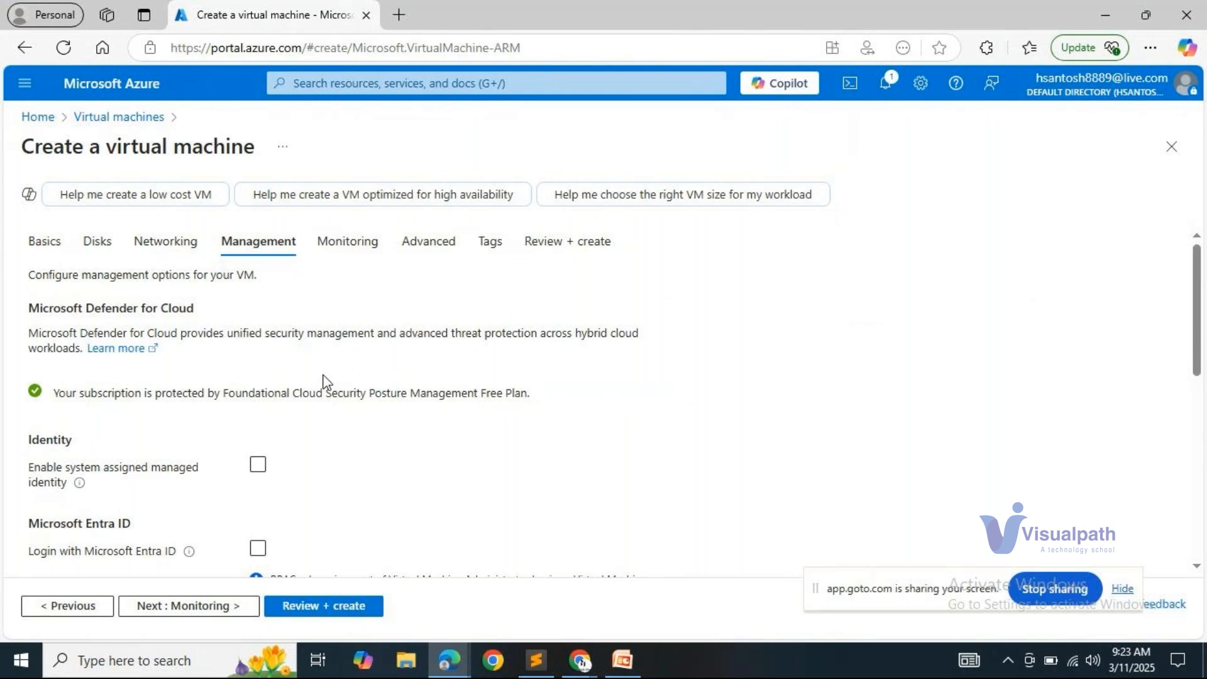
left_click(339, 247)
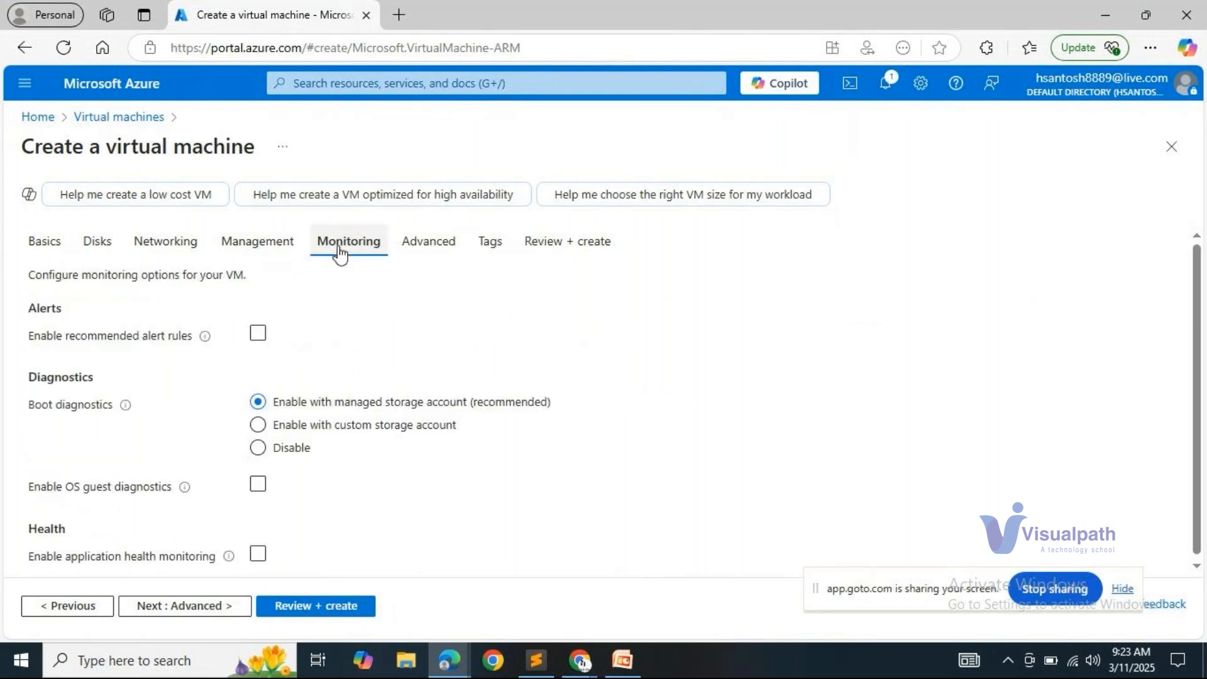
left_click(433, 242)
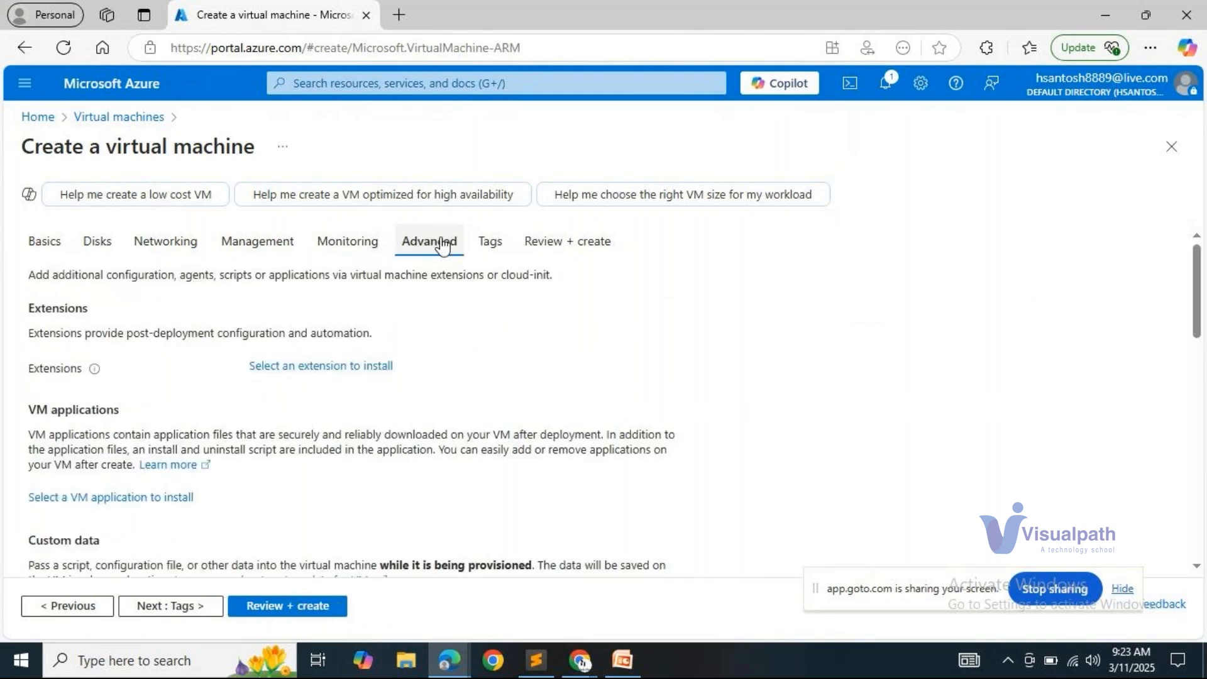
left_click(534, 255)
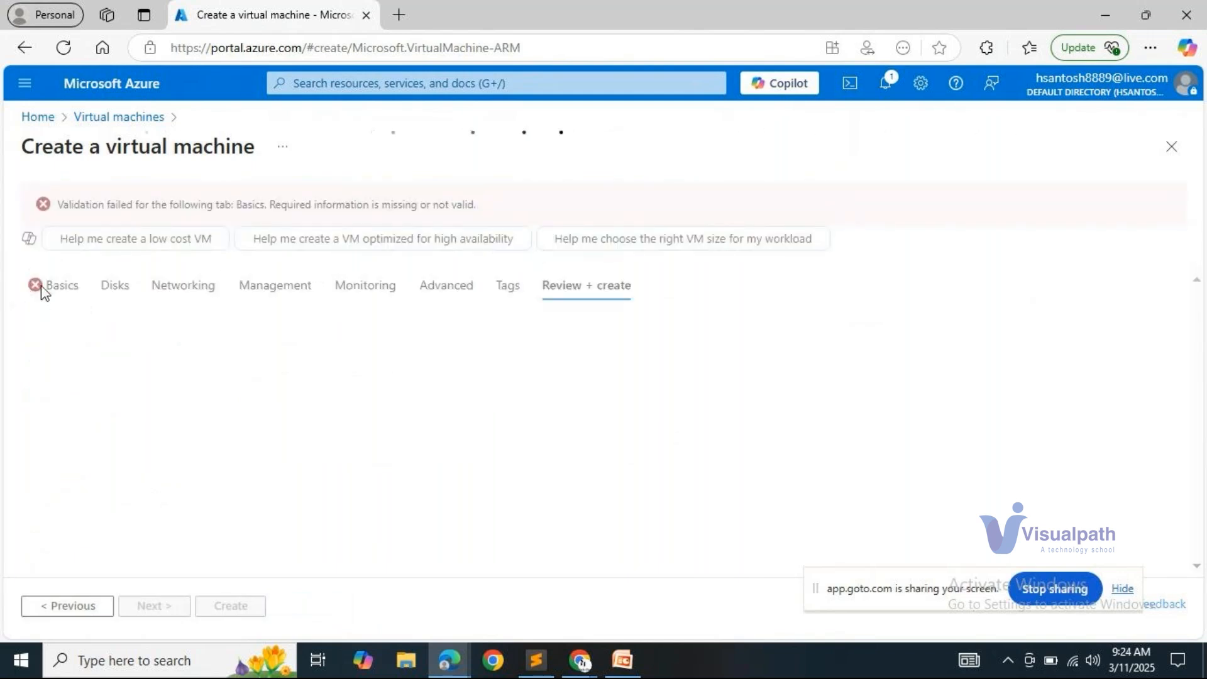
Step: Check the subscription and image in the basics settings, and try reselecting the subscription for the virtual machine
left_click(46, 287)
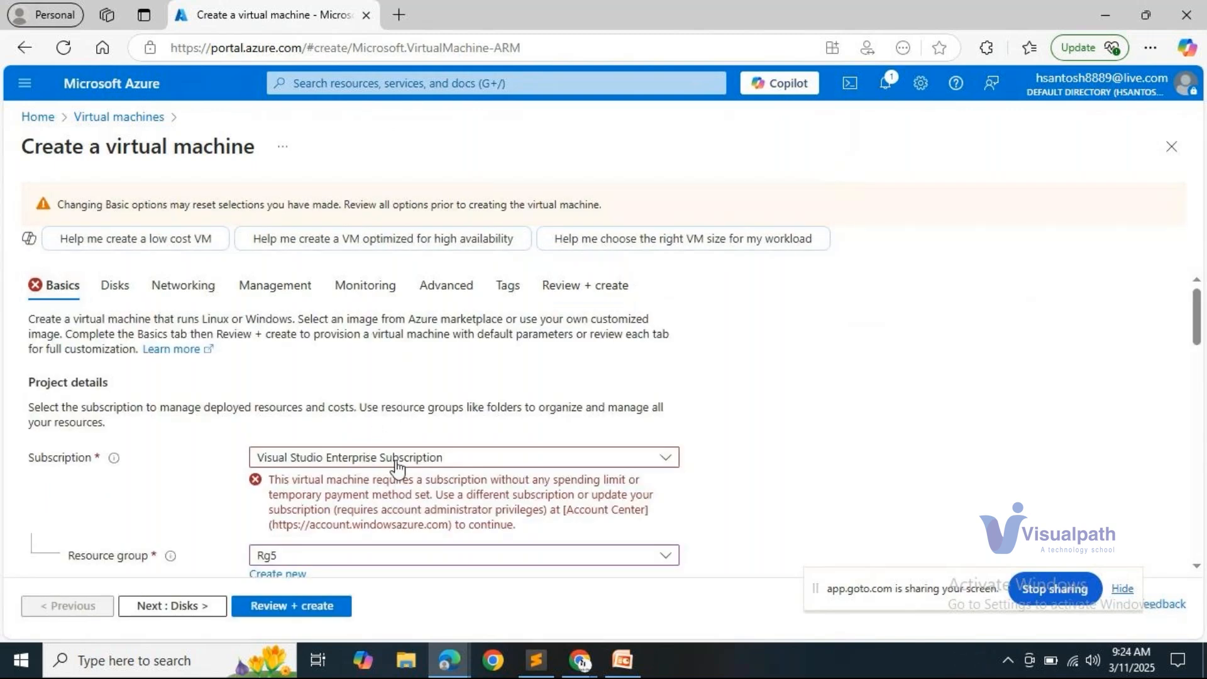
left_click(399, 457)
left_click(365, 544)
scroll(723, 476, "down", 6)
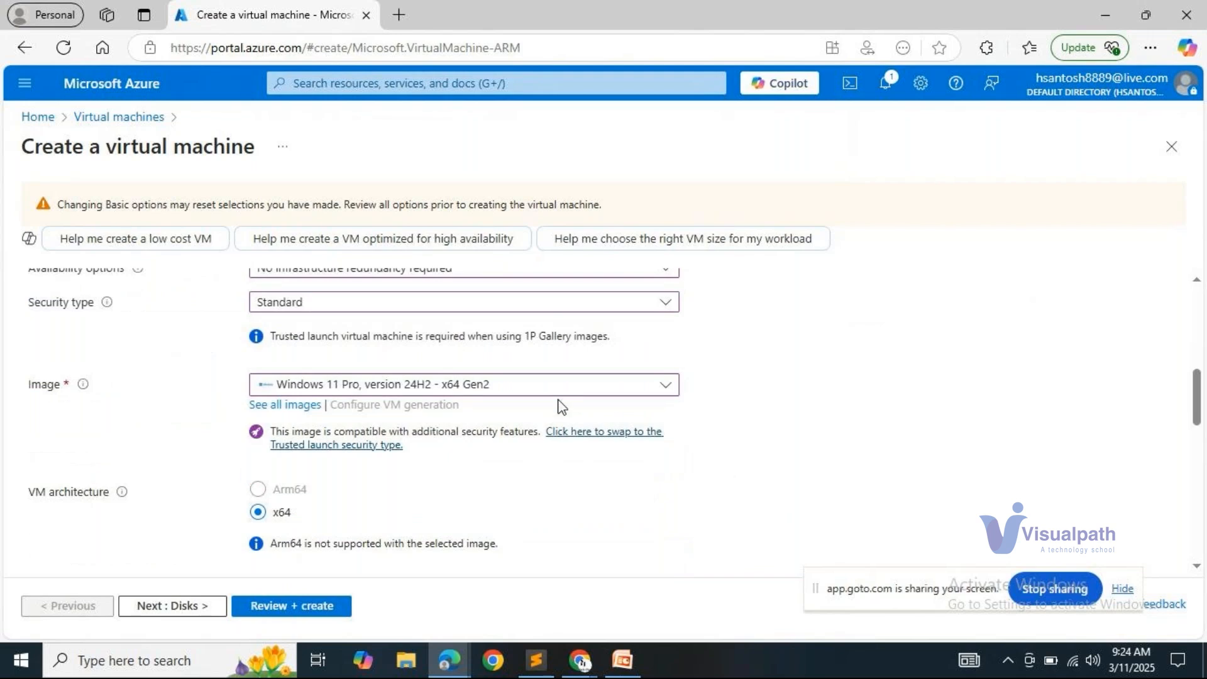
scroll(572, 396, "up", 6)
left_click(415, 458)
left_click(349, 545)
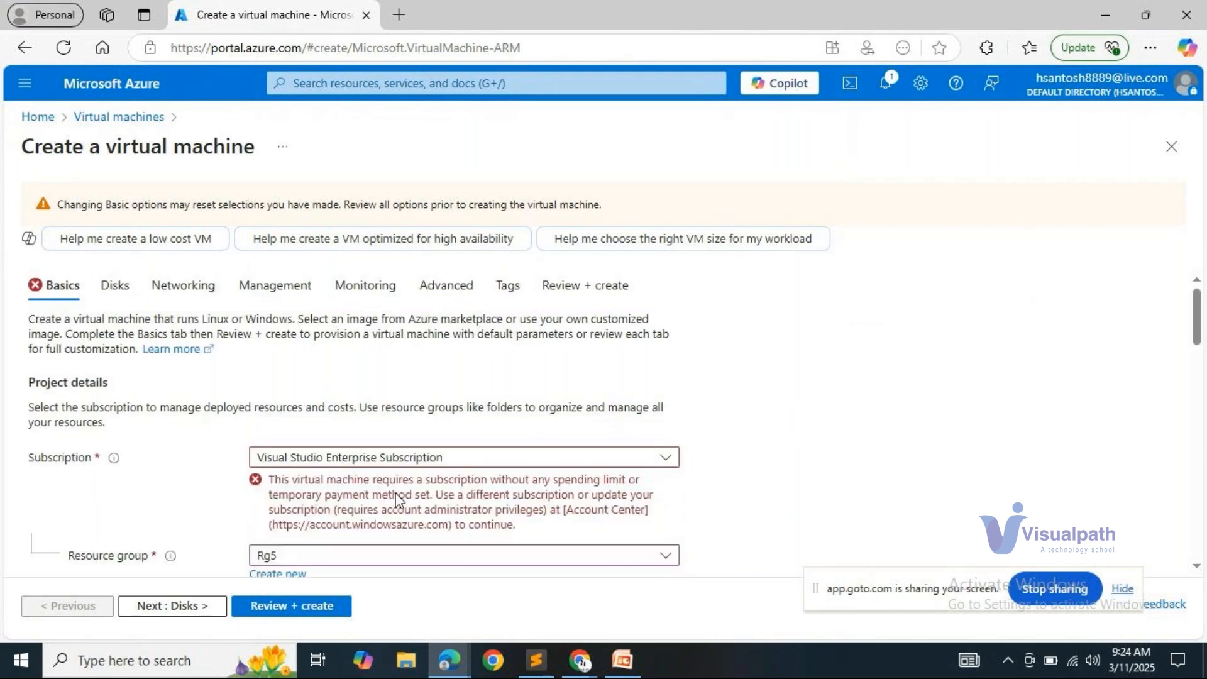
Step: Change the virtual machine's resource group to app-grp123 and try validating the configuration again
left_click(345, 553)
scroll(330, 323, "up", 12)
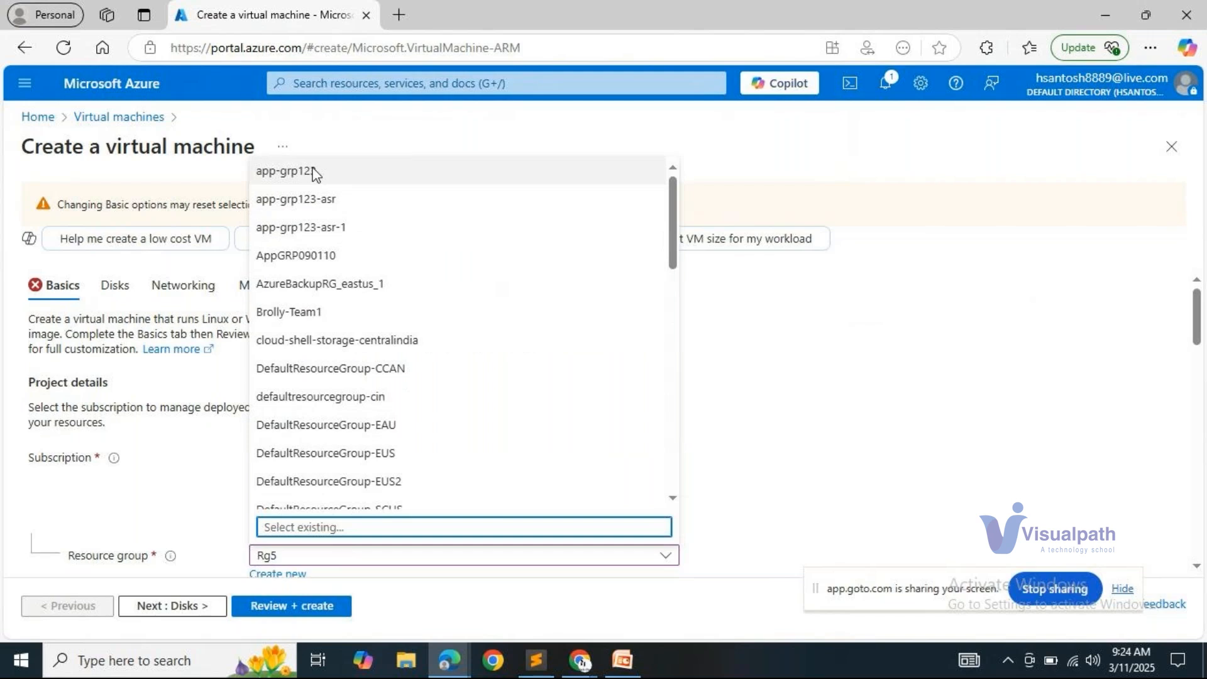
left_click(313, 171)
left_click(310, 604)
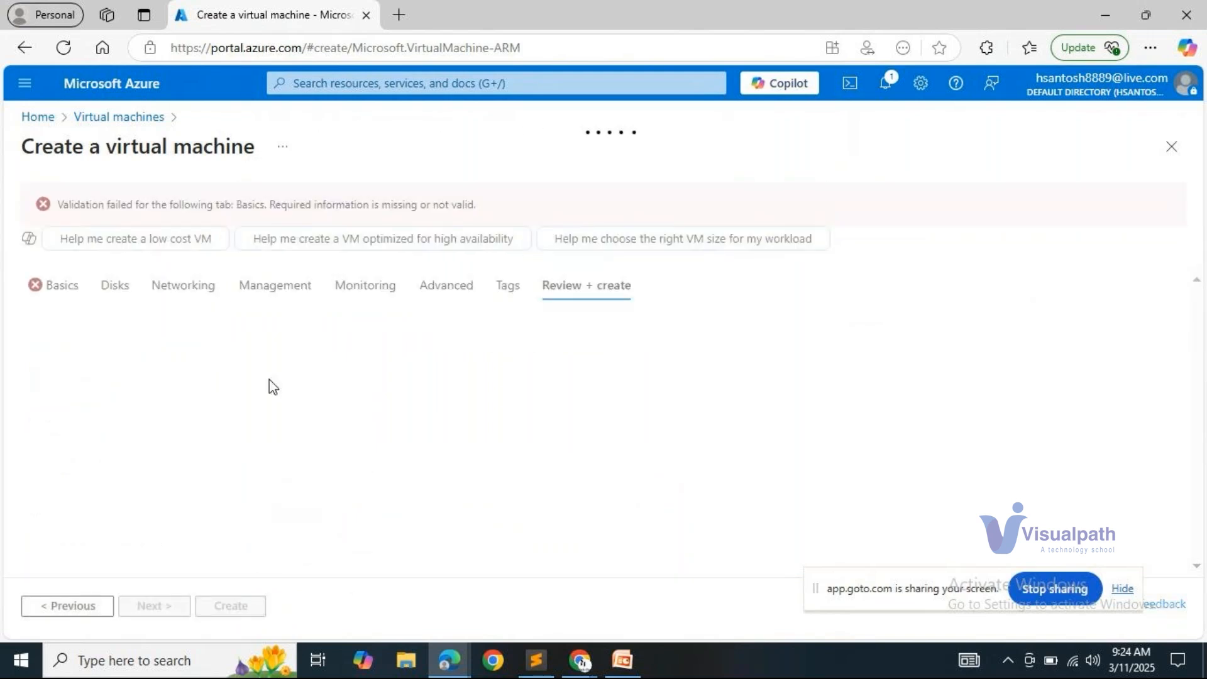
Step: Recheck the basics settings for the validation error, rerun the validation and go back to the basics settings
left_click(72, 292)
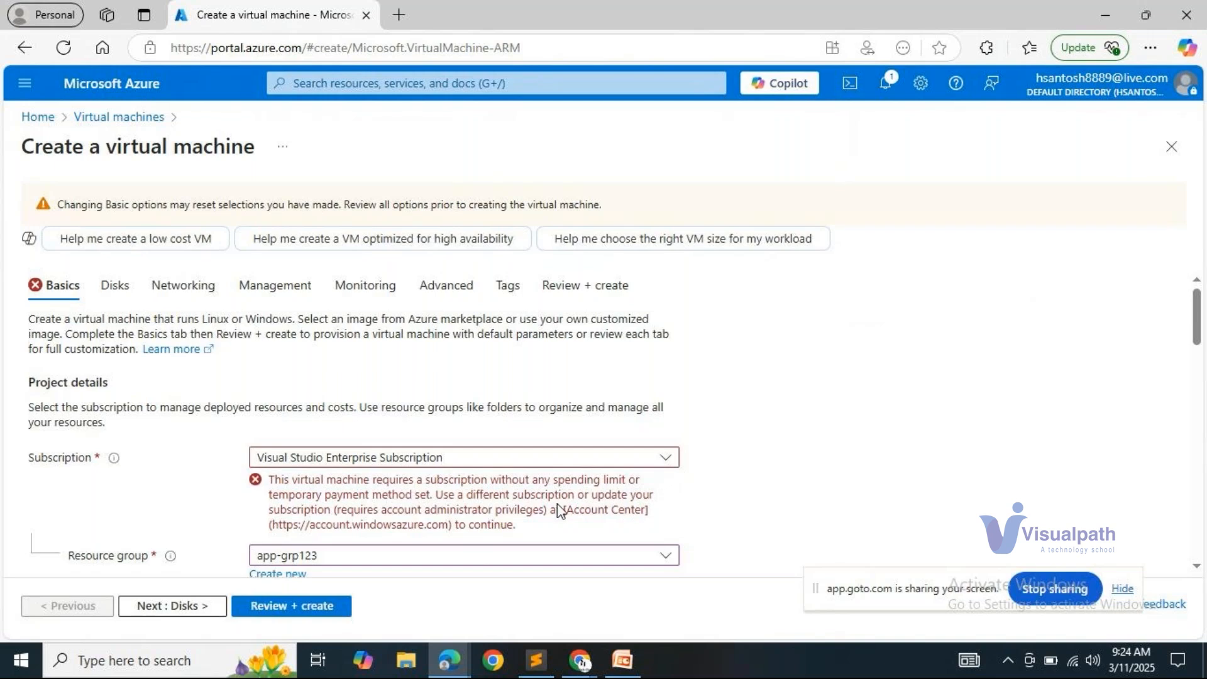
scroll(557, 503, "down", 7)
scroll(450, 418, "up", 7)
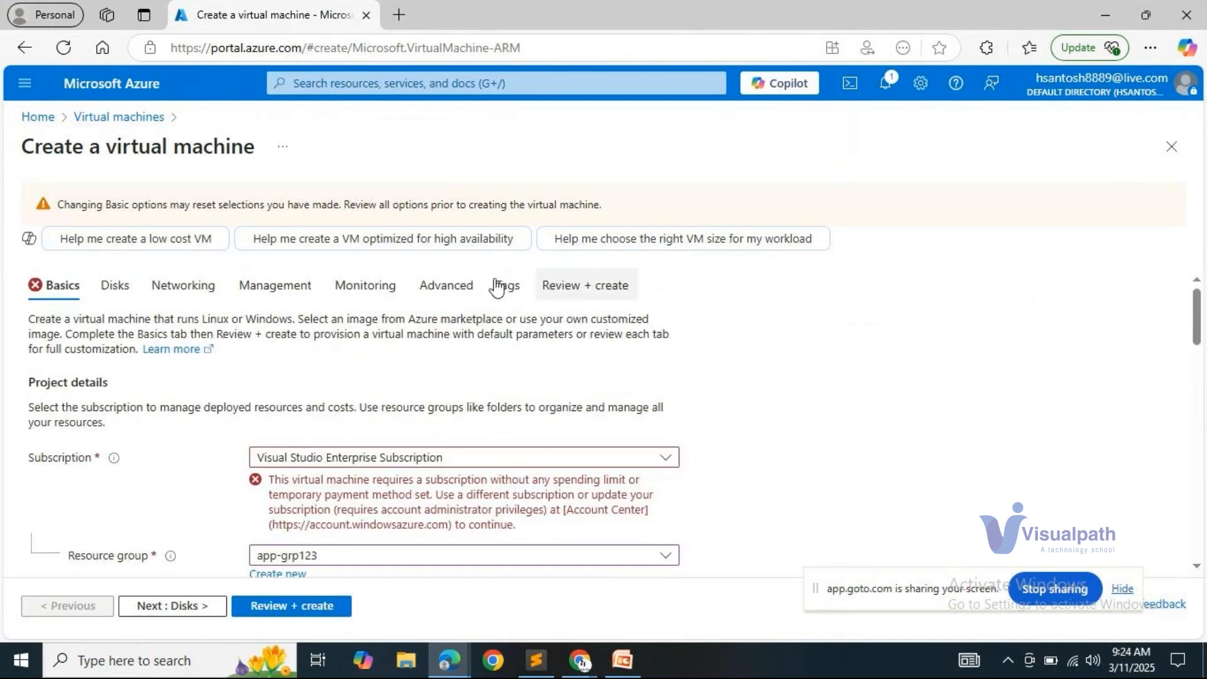
left_click(594, 289)
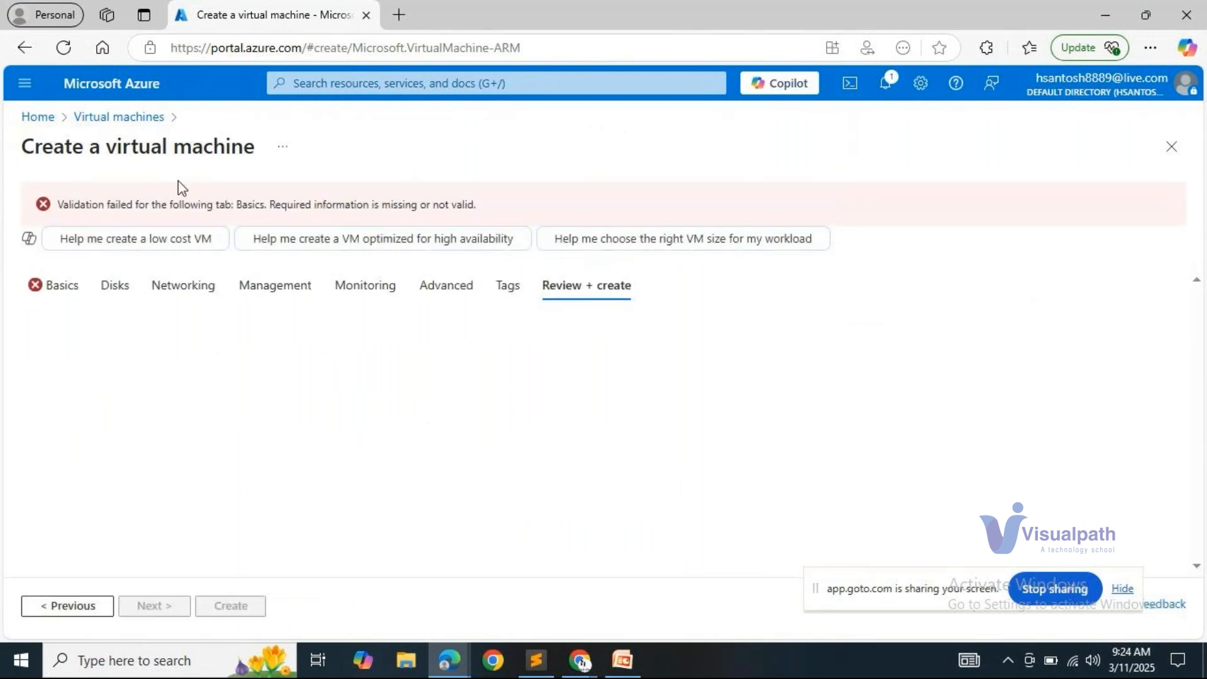
left_click(40, 291)
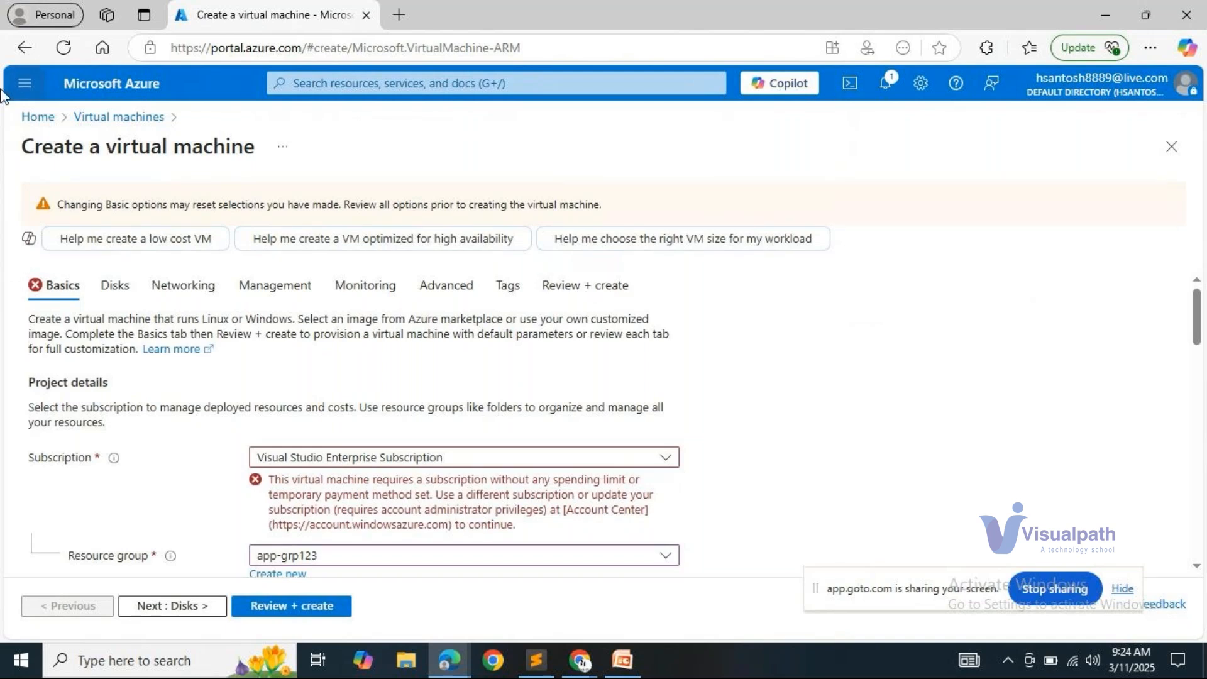
Step: Abandon the unfinished virtual machine creation, return to the virtual machines list and open WindowsVM123
left_click(103, 115)
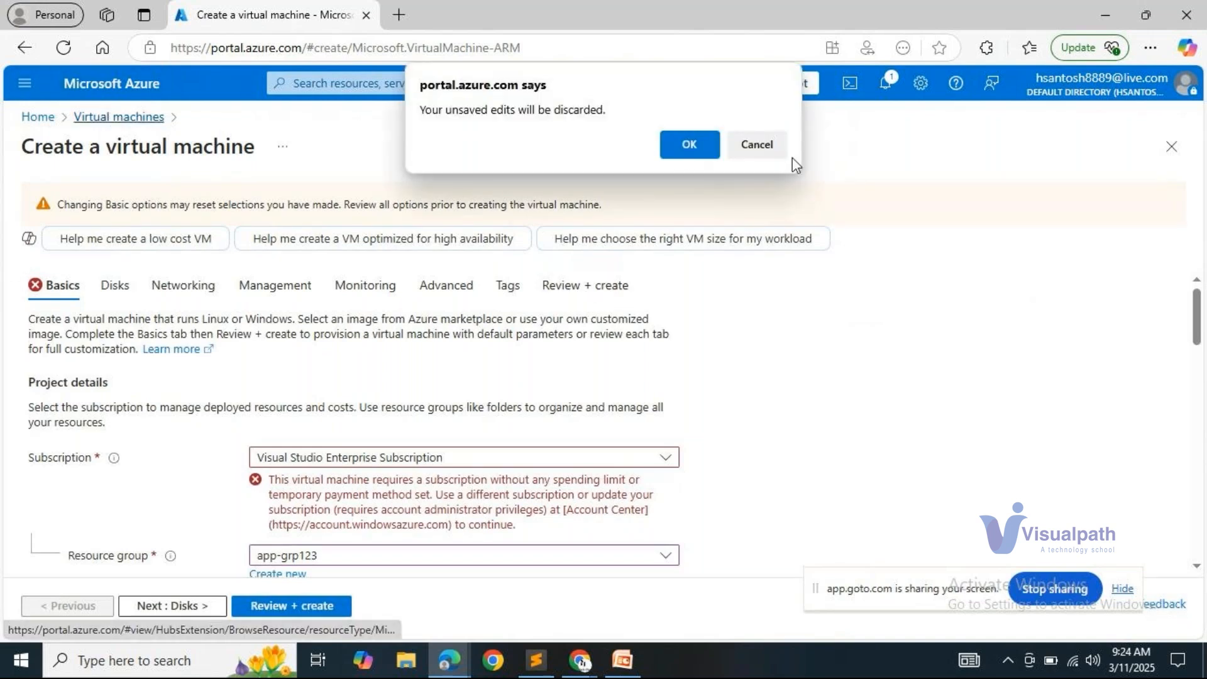
left_click(773, 146)
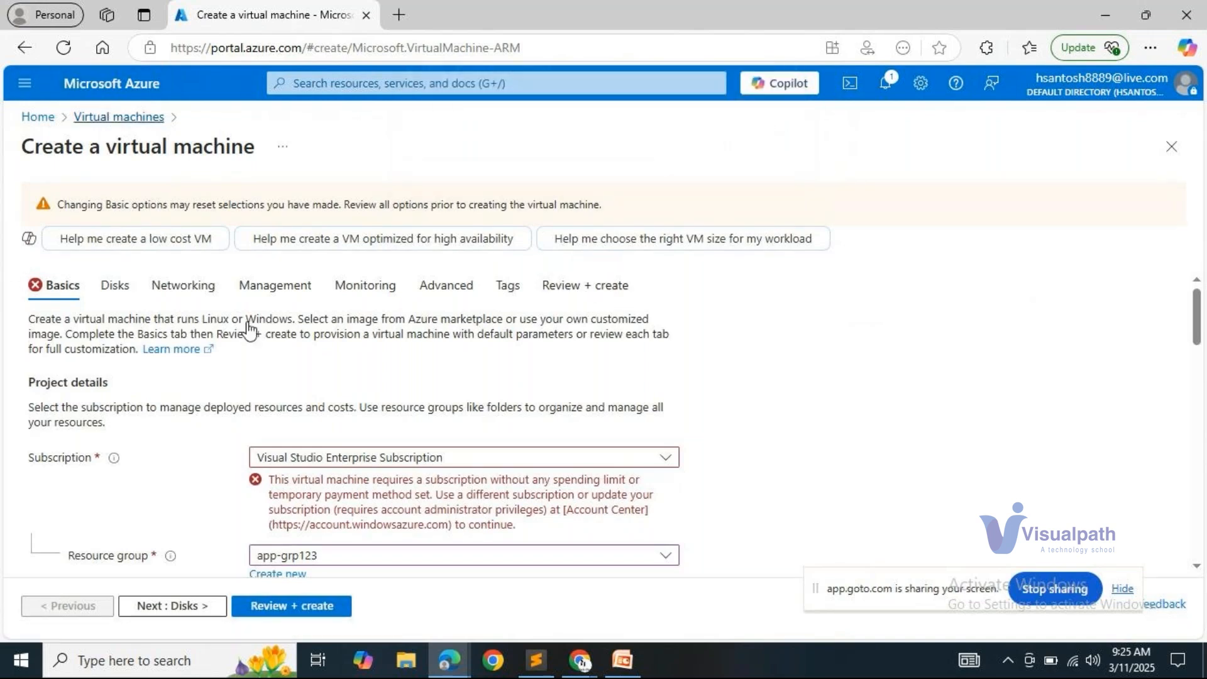
left_click(88, 117)
left_click(108, 396)
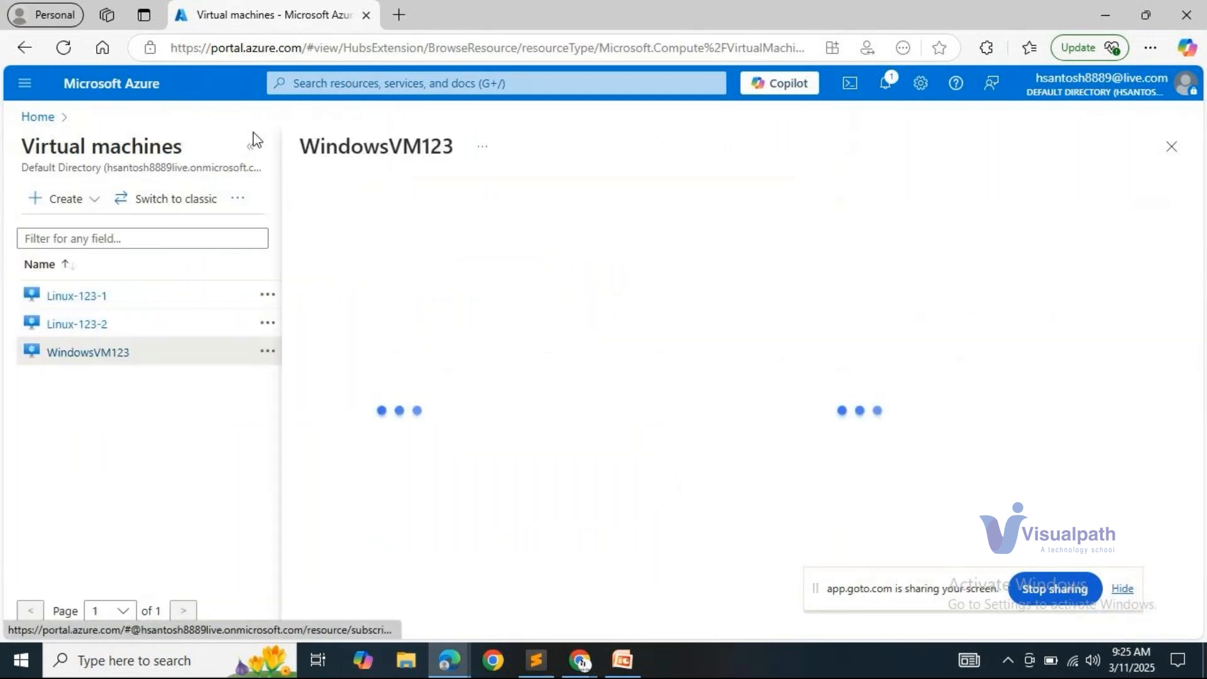
left_click(254, 139)
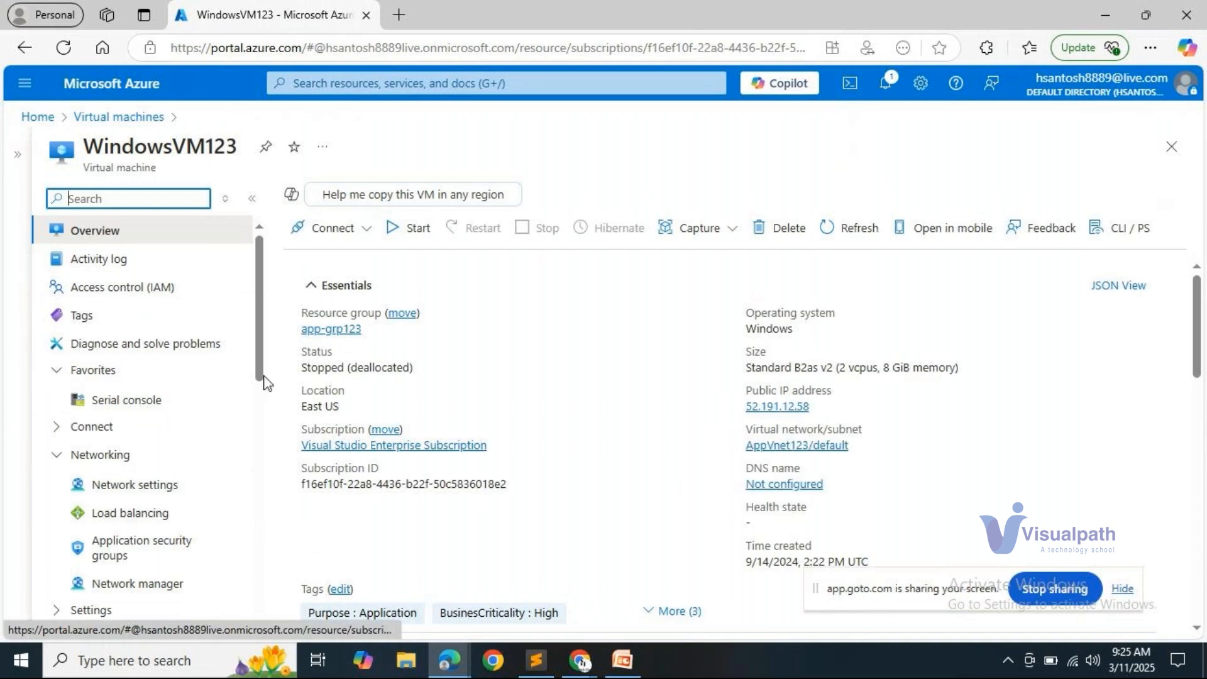
Step: Open the disaster recovery settings of WindowsVM123 under backup and disaster recovery
scroll(261, 396, "down", 4)
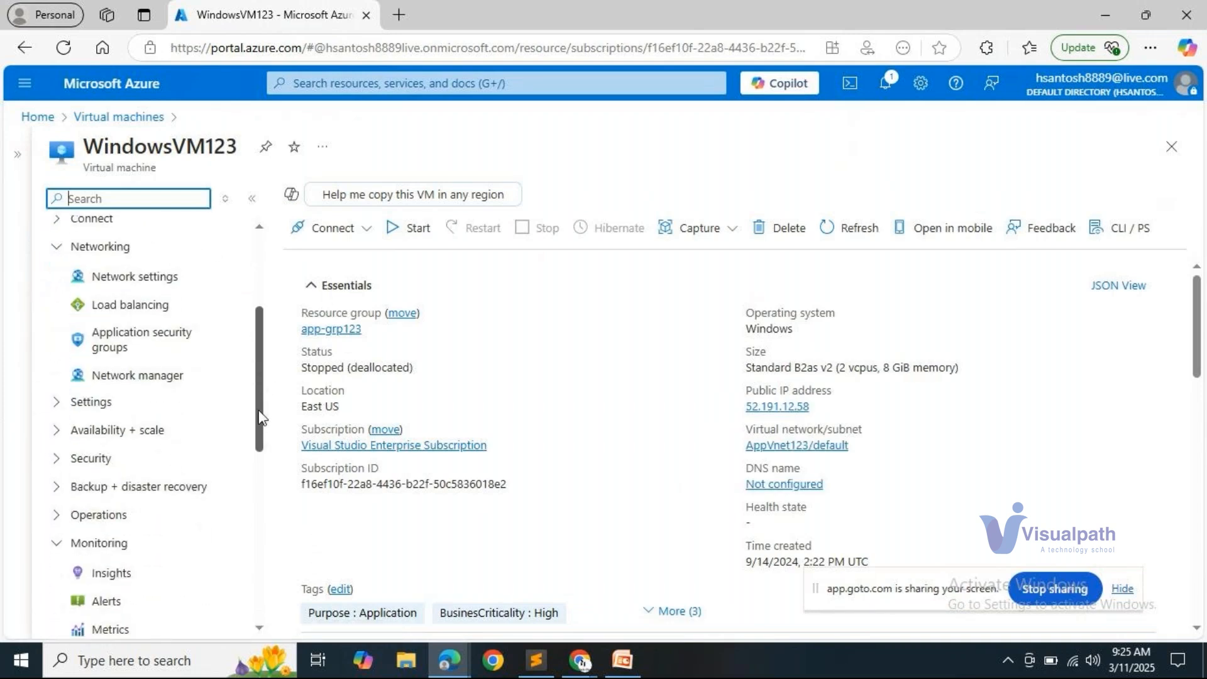
scroll(261, 418, "down", 1)
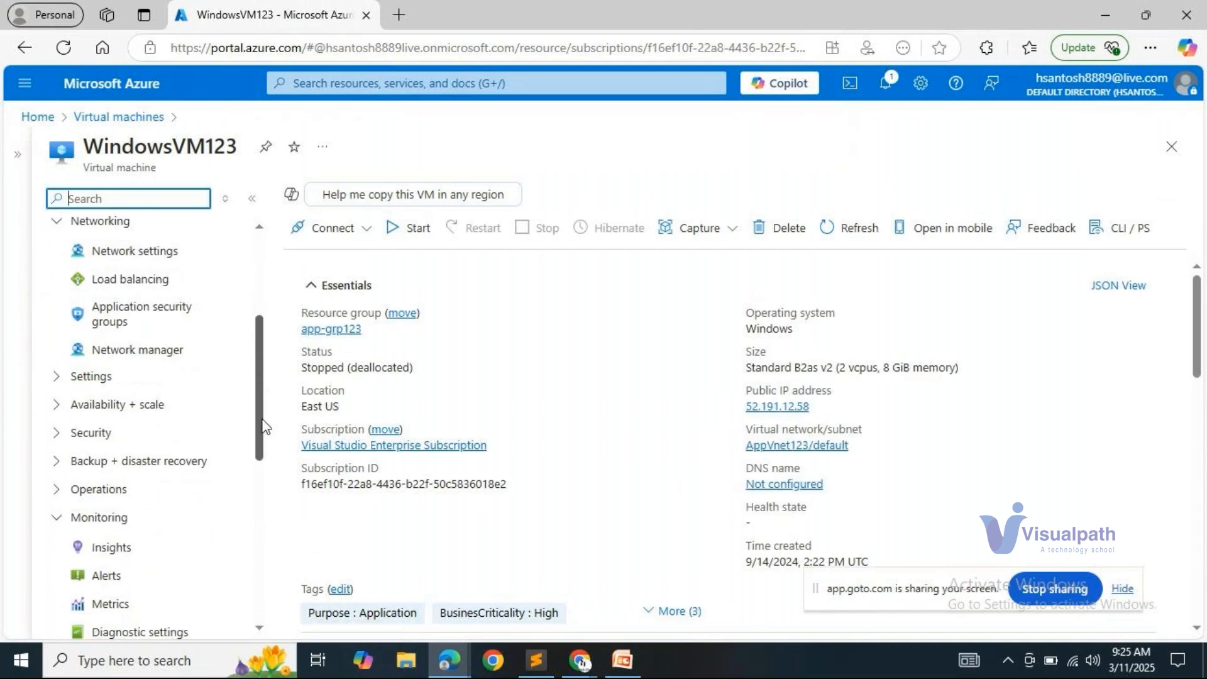
left_click(165, 460)
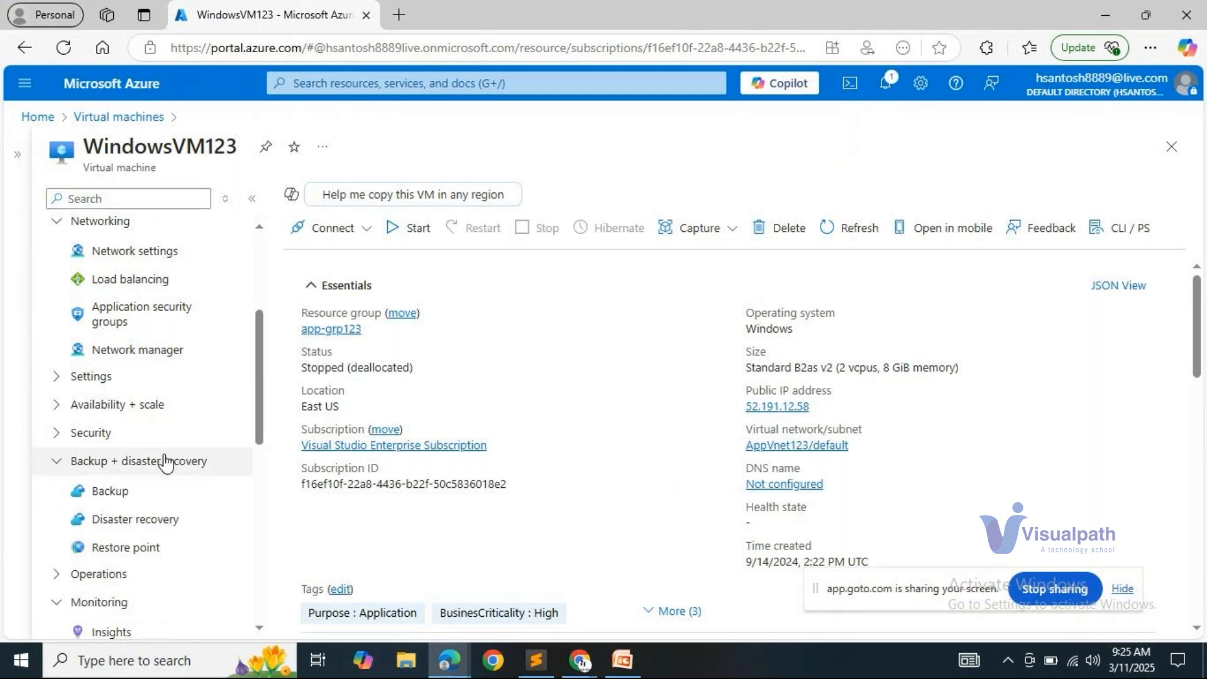
left_click(117, 520)
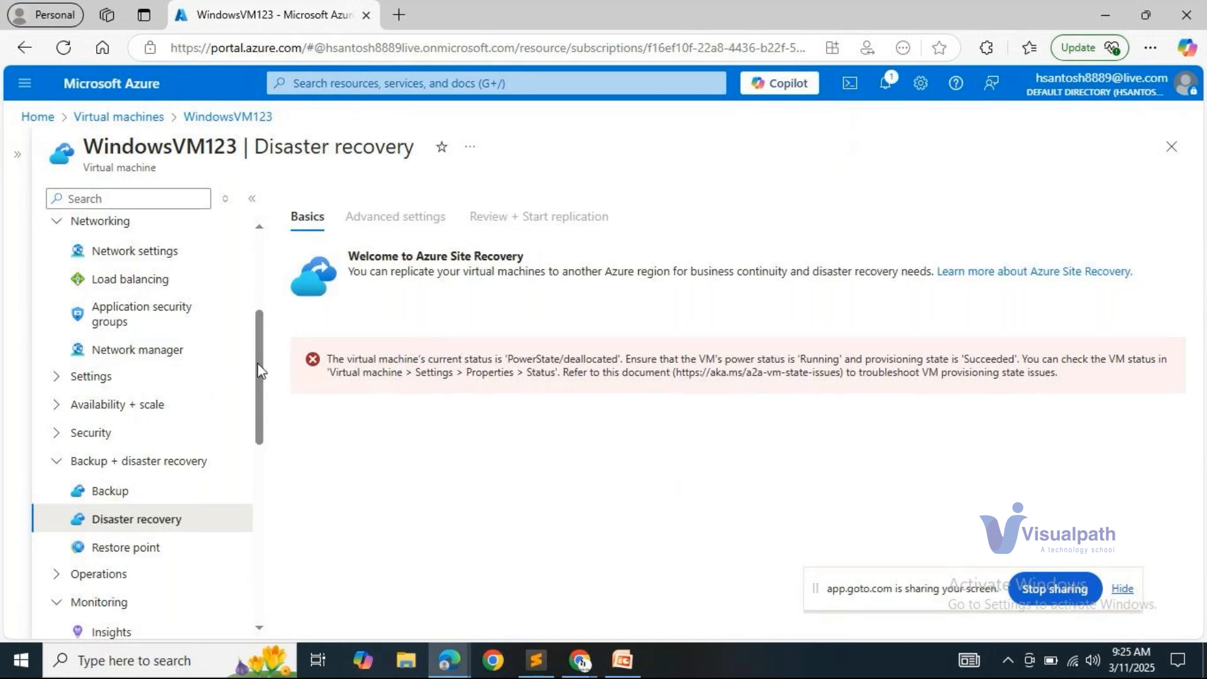
Step: Examine the Azure Site Recovery introduction and the available settings of WindowsVM123, and return to the virtual machines list
scroll(183, 377, "up", 4)
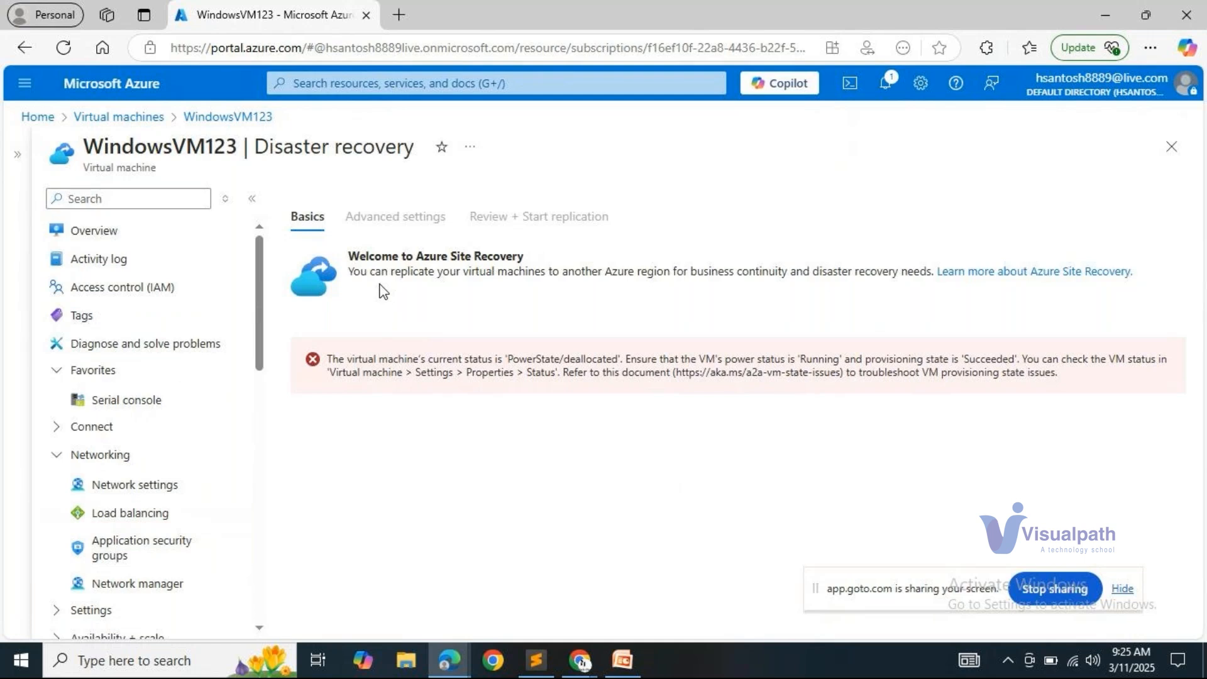
left_click_drag(403, 256, 517, 255)
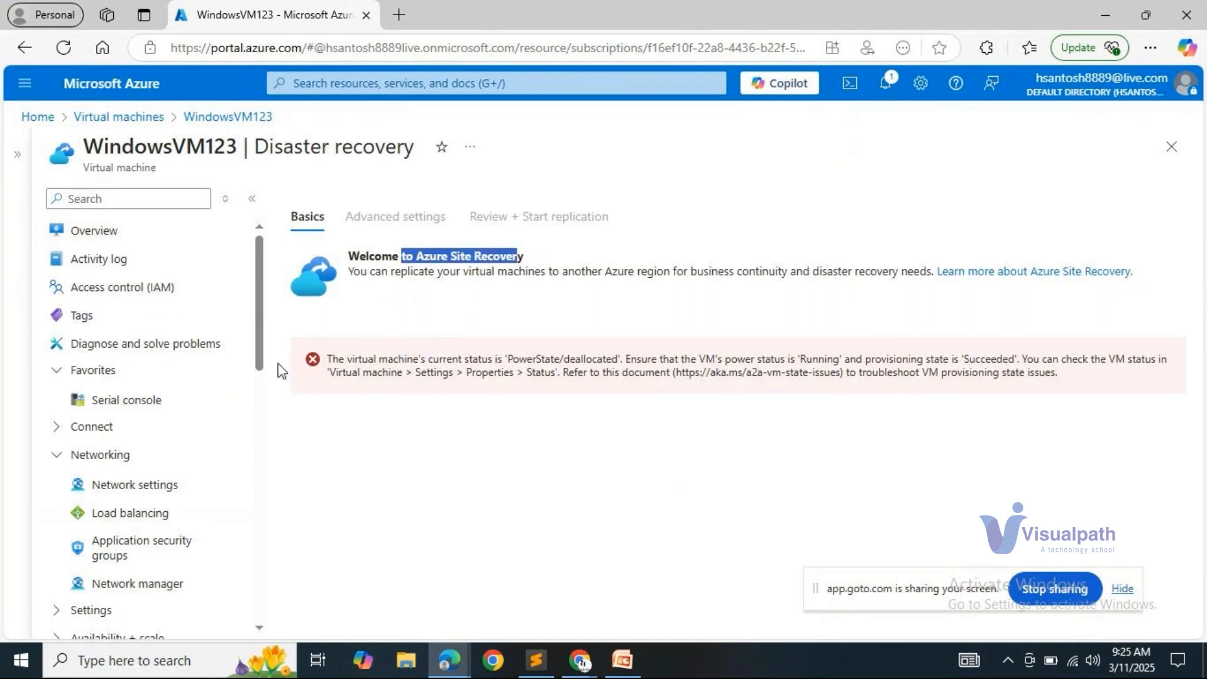
scroll(226, 396, "down", 6)
scroll(214, 398, "up", 6)
left_click(153, 228)
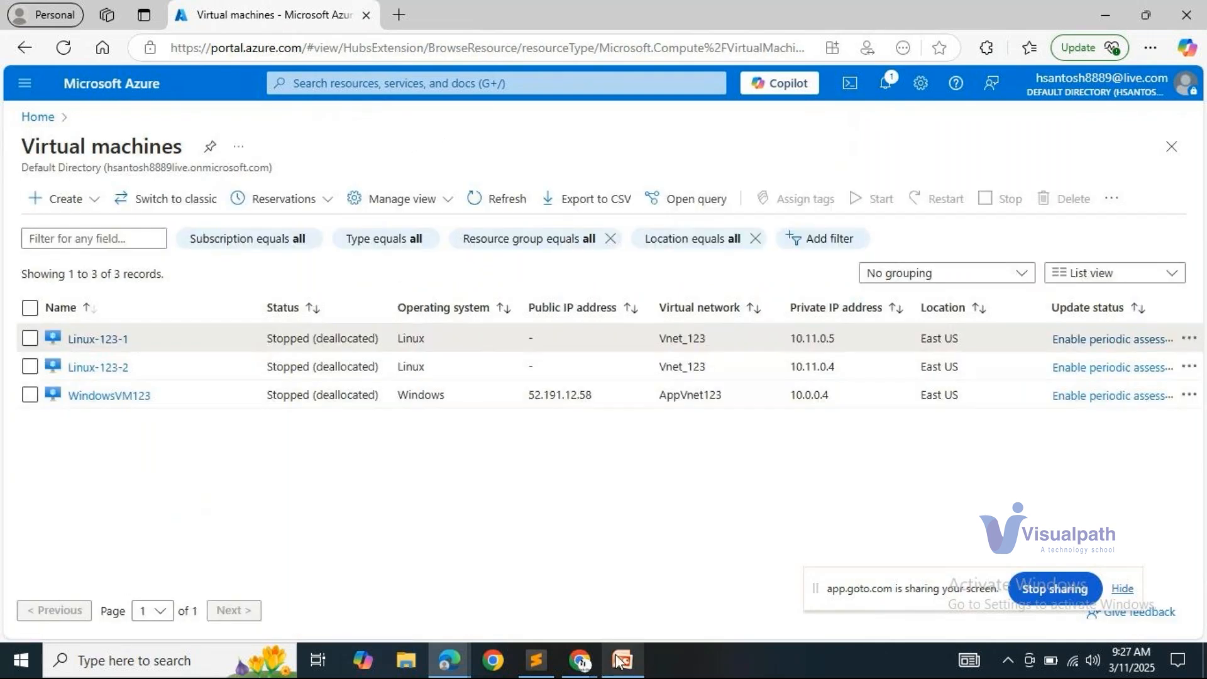
Step: Switch to the Azure_Administration_Webinar presentation in PowerPoint and go to slide 10, the Course Outline
left_click(621, 660)
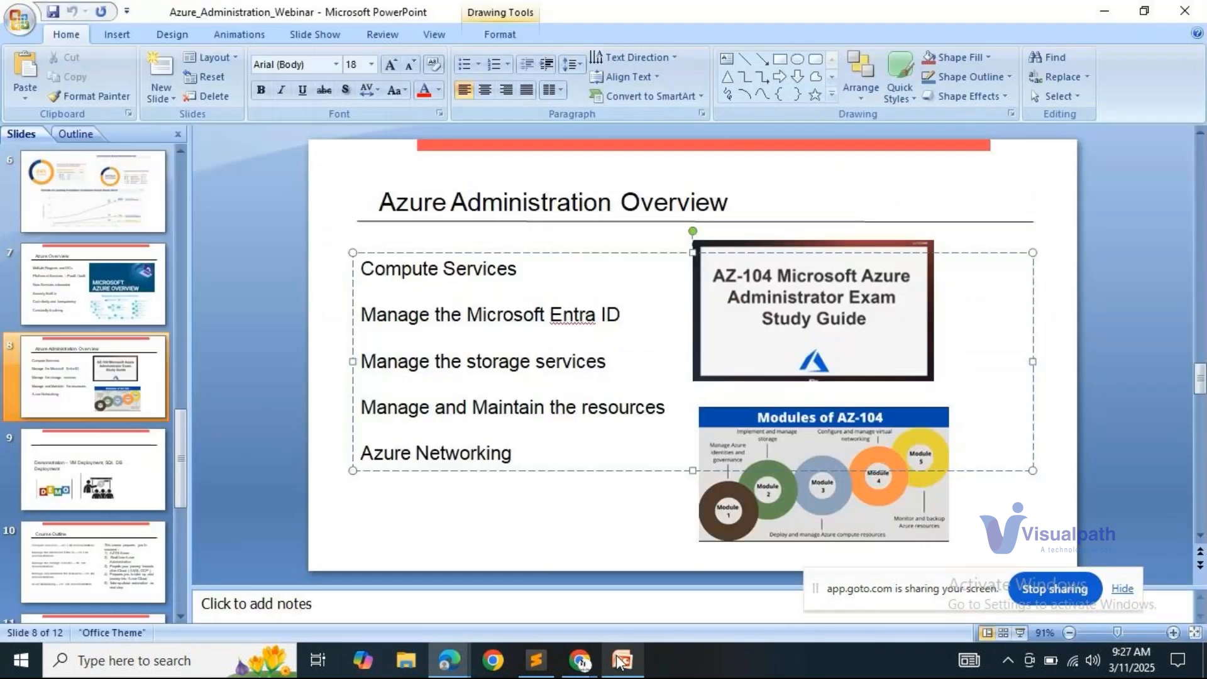
left_click(117, 557)
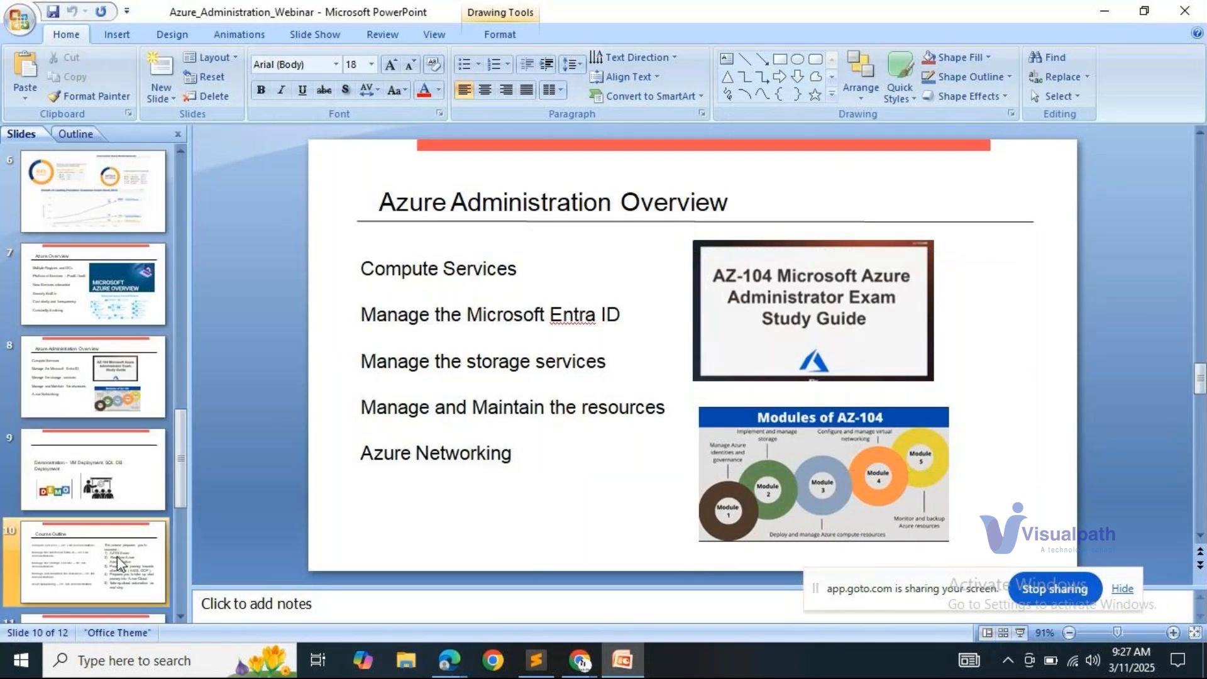